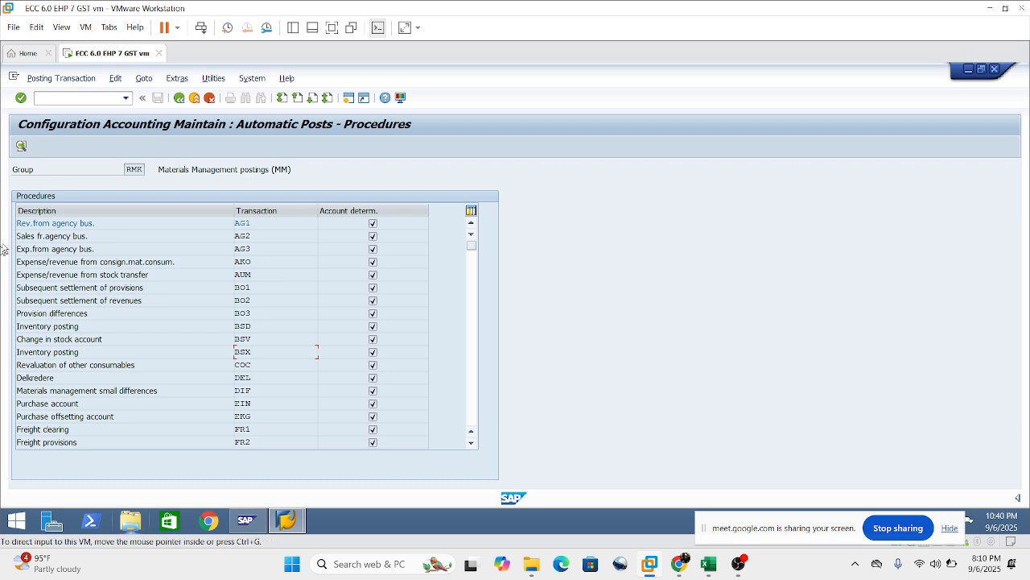
# Return to the IMG, reopen Configure Automatic Postings without the valuation area check, and display the account assignment procedures.
pyautogui.click(177, 97)
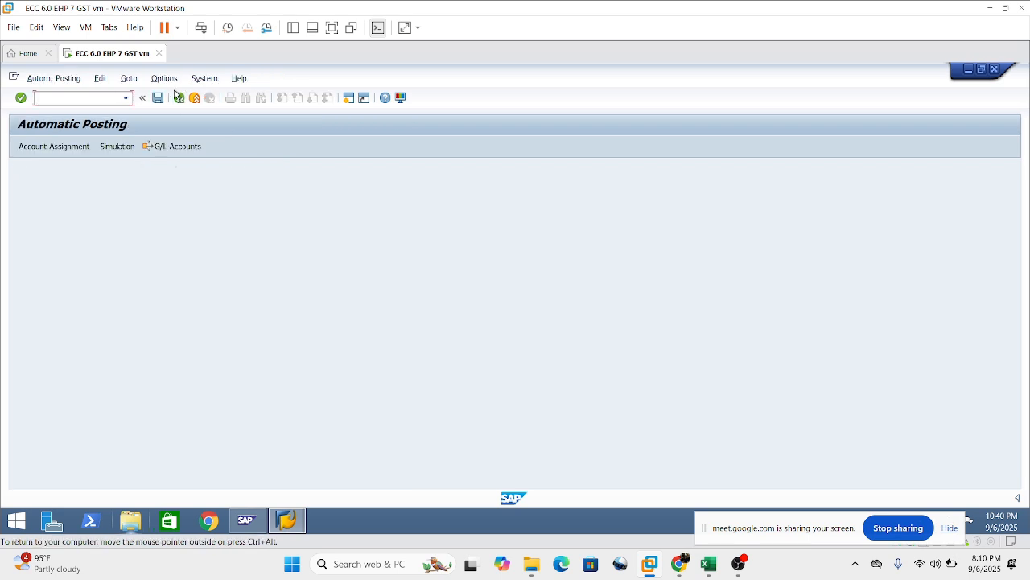
pyautogui.click(178, 96)
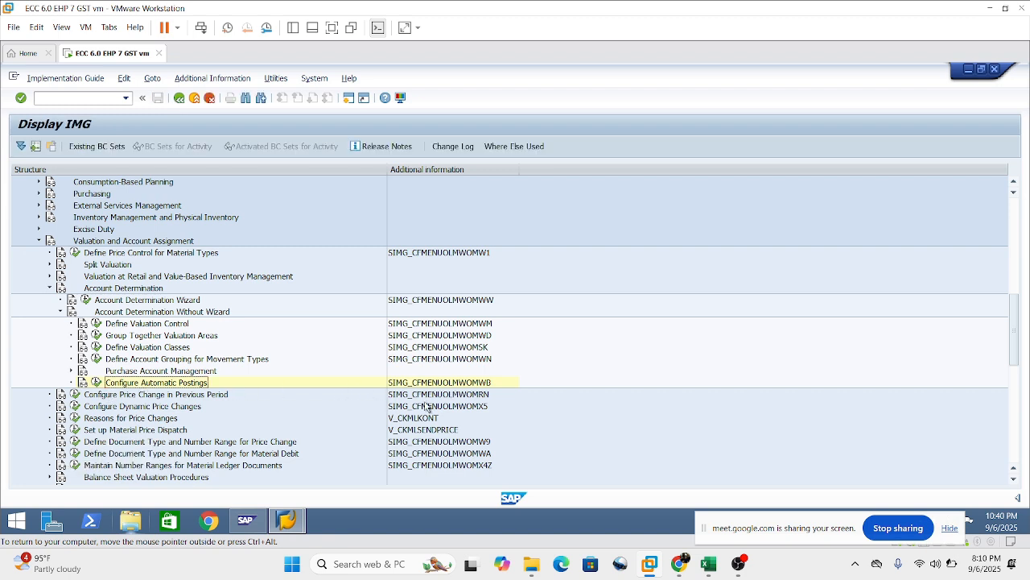
pyautogui.click(96, 384)
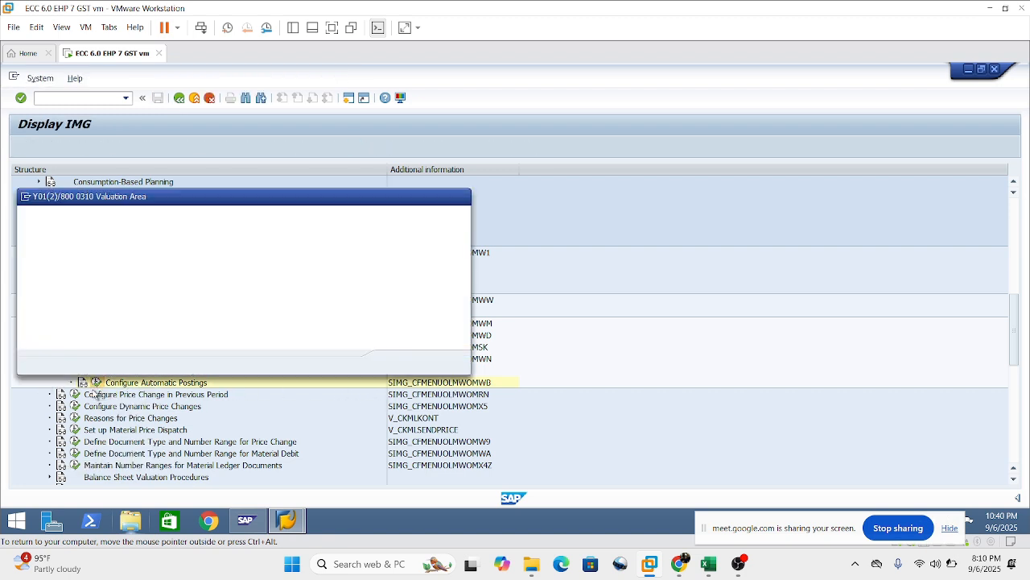
pyautogui.click(452, 367)
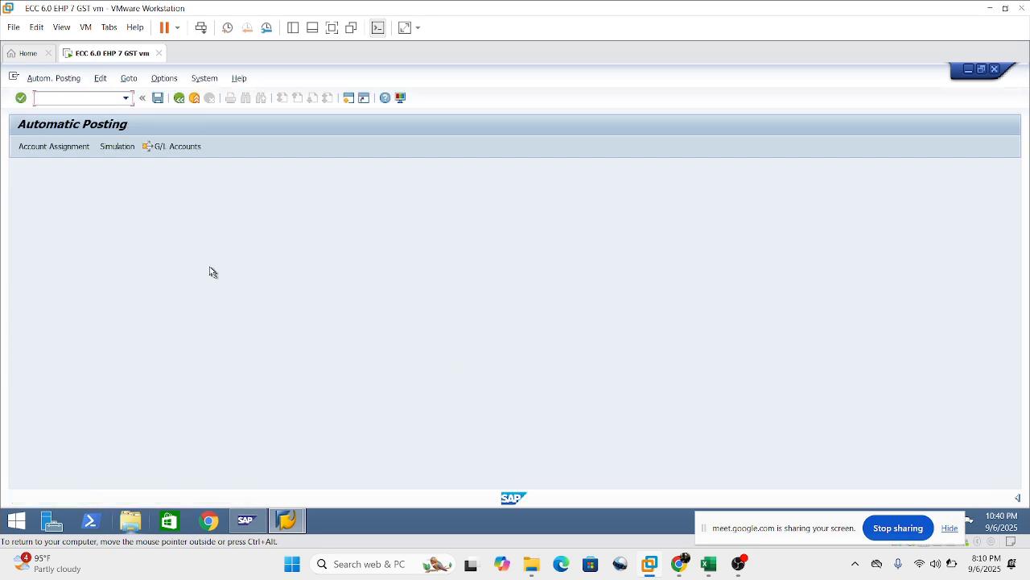
pyautogui.click(30, 151)
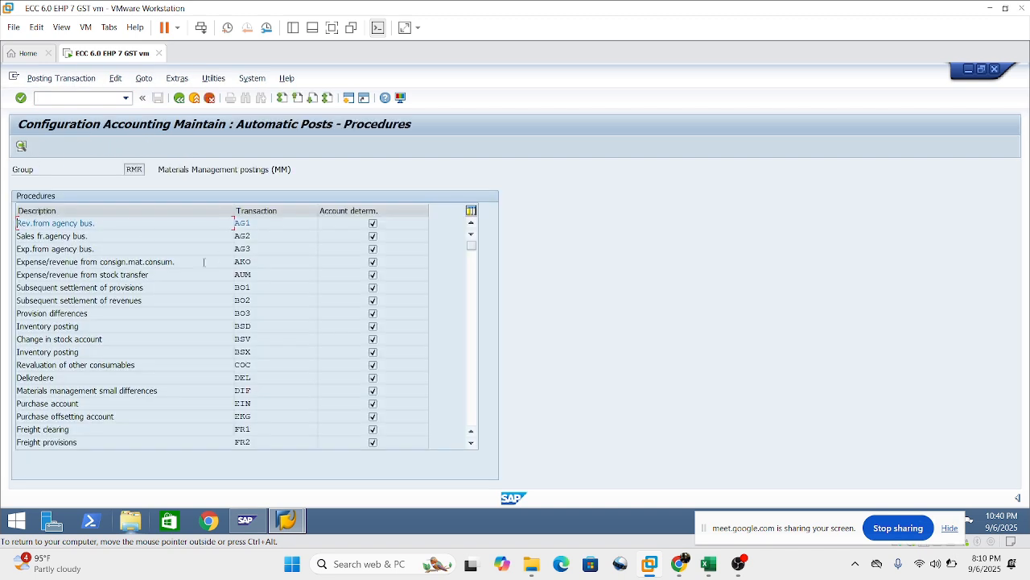
# Open the BSX inventory posting procedure for chart of accounts SOCA.
pyautogui.click(271, 350)
pyautogui.doubleClick(241, 351)
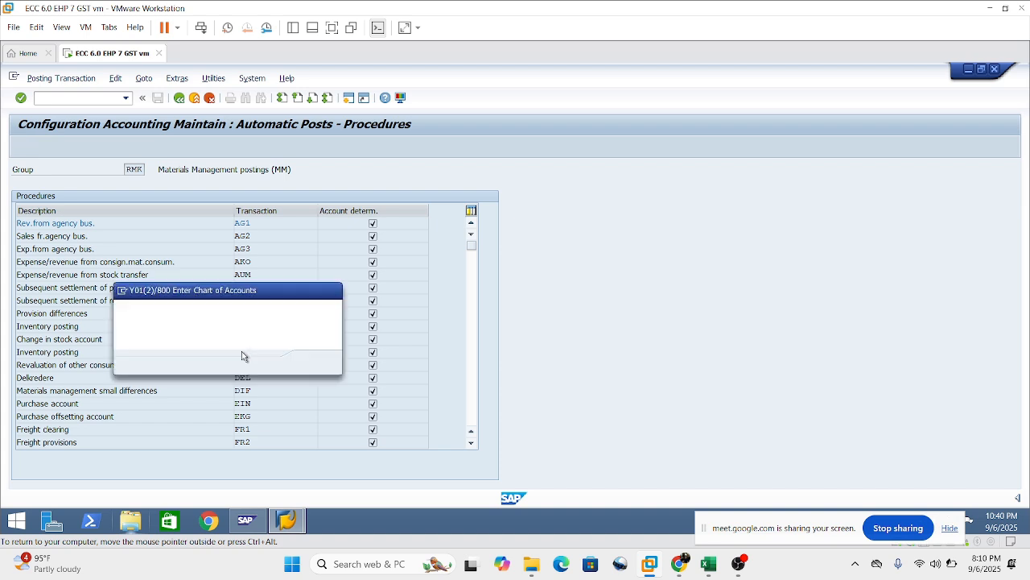
pyautogui.moveTo(291, 295); pyautogui.dragTo(582, 233)
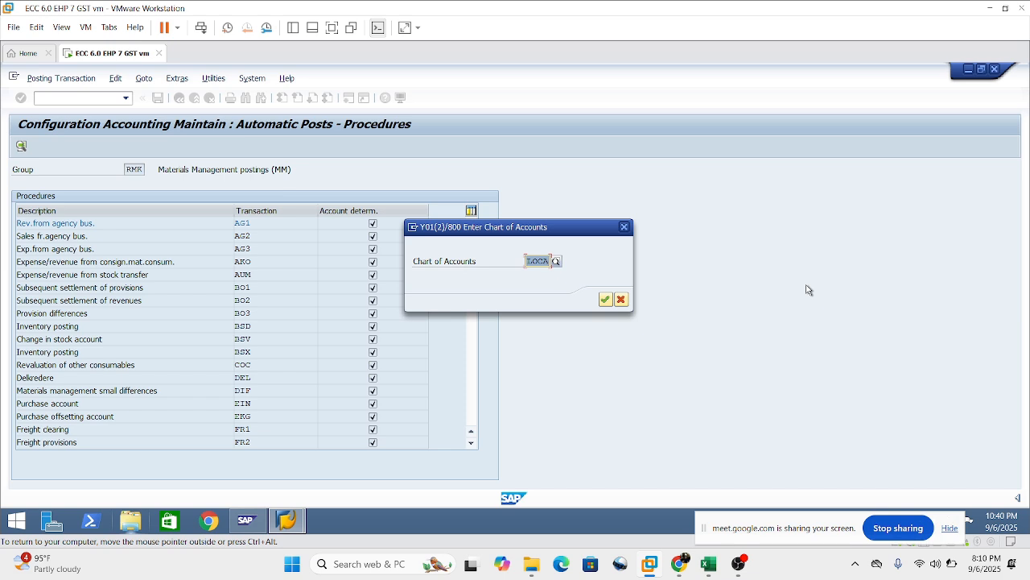
pyautogui.write('soc')
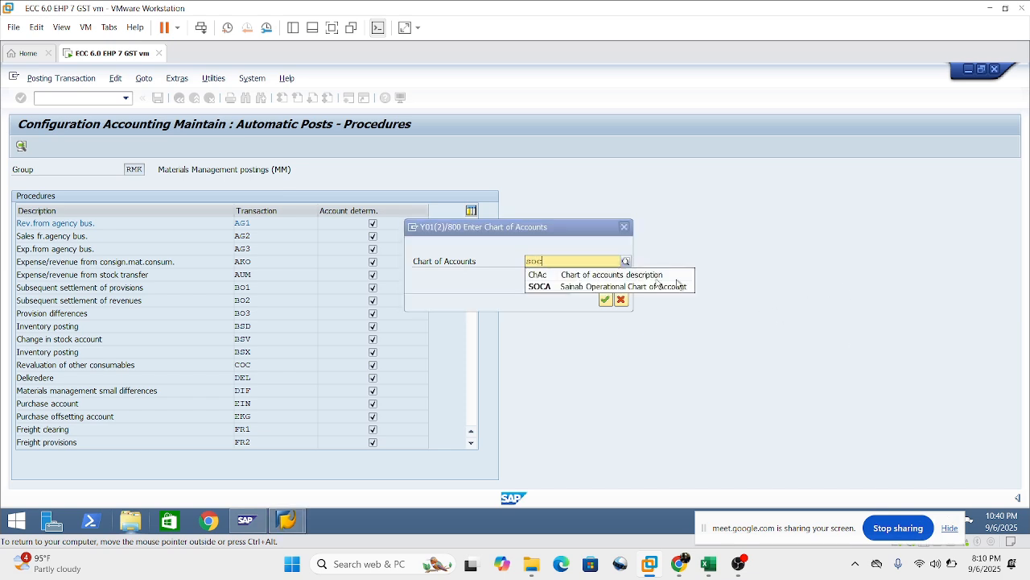
pyautogui.click(676, 285)
pyautogui.click(606, 300)
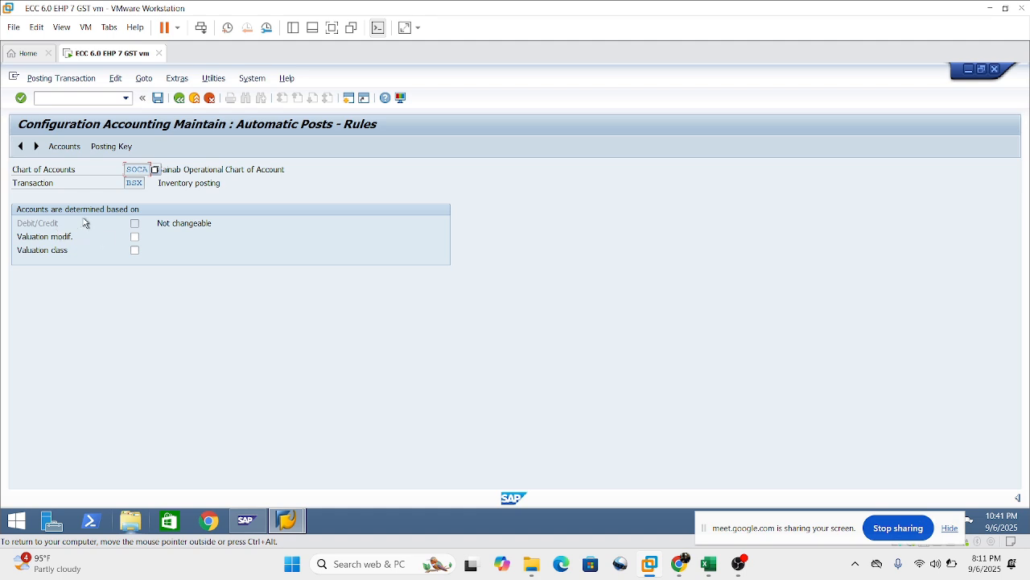
# Base BSX account determination on valuation modifier and valuation class, and save the rules.
pyautogui.click(134, 238)
pyautogui.click(134, 251)
pyautogui.click(157, 99)
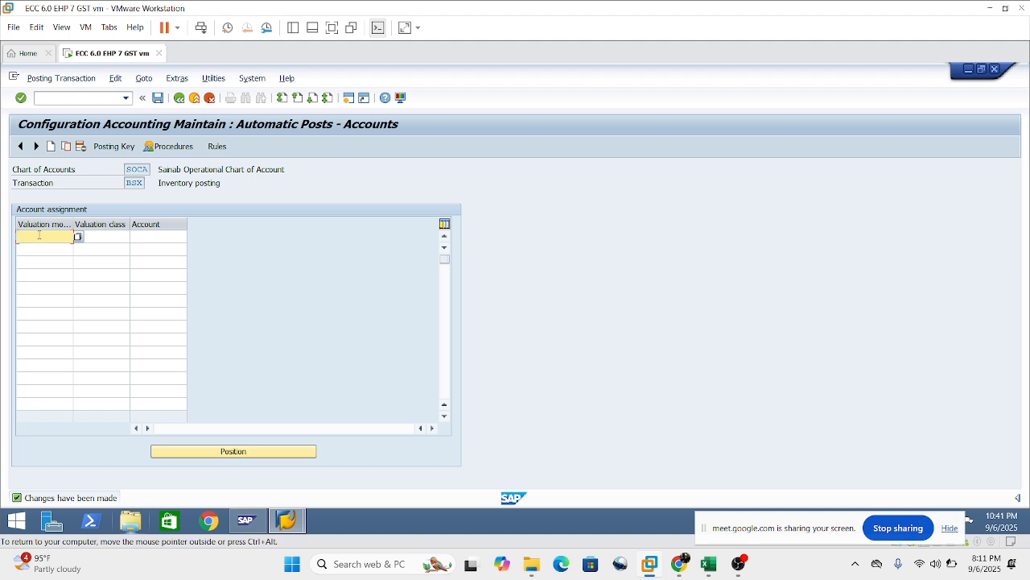
# Enter the first BSX account assignment with valuation modifier S001, valuation class 3000 and G/L account 233000.
pyautogui.write('S001')
pyautogui.moveTo(73, 223); pyautogui.dragTo(89, 224)
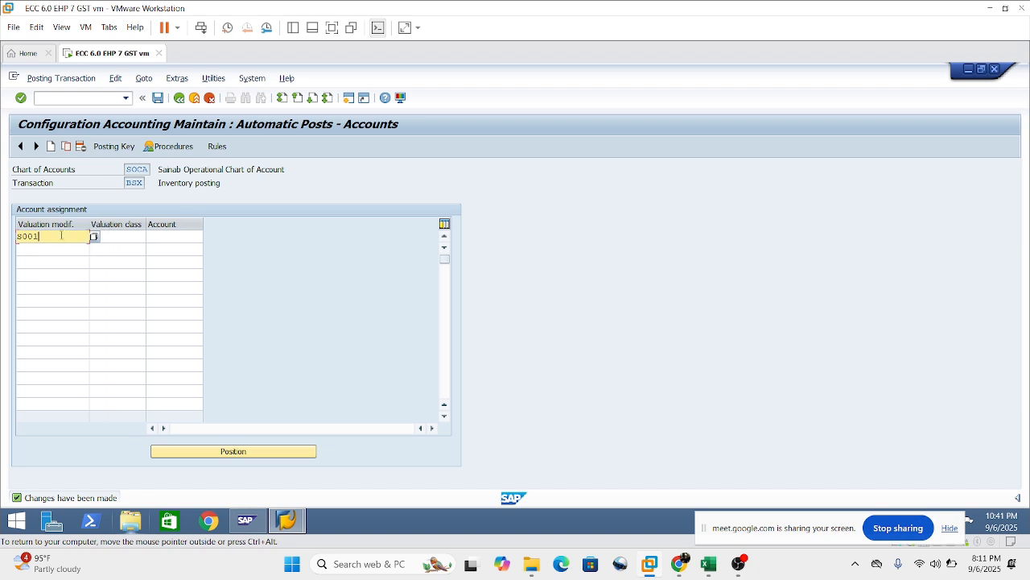
pyautogui.click(123, 236)
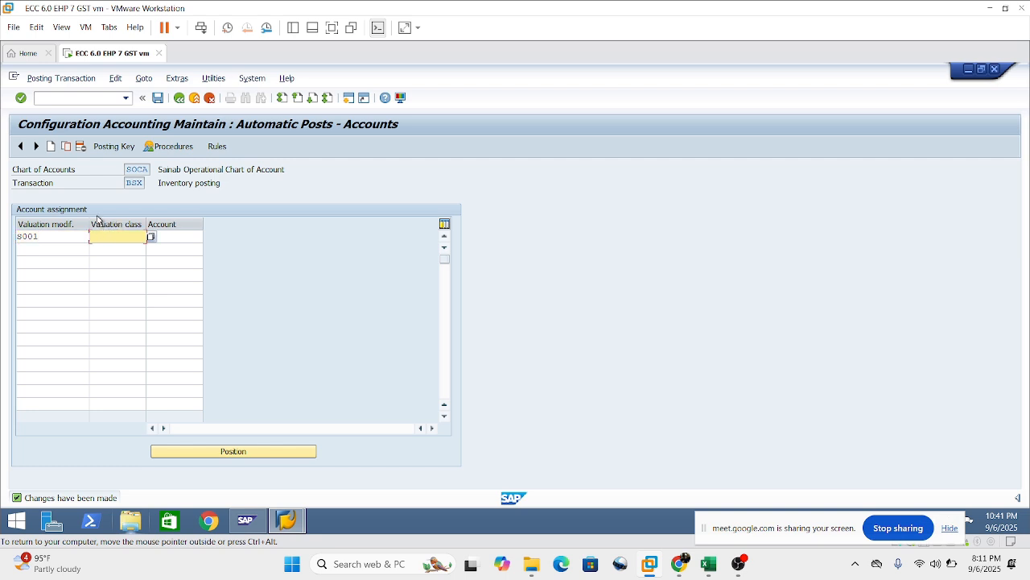
pyautogui.click(87, 234)
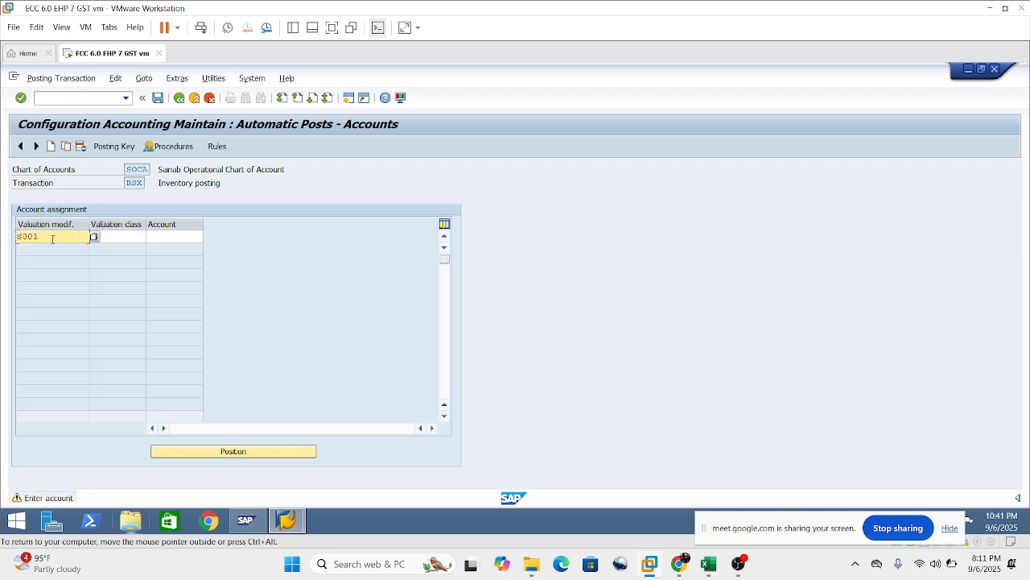
pyautogui.click(111, 238)
pyautogui.write('3000')
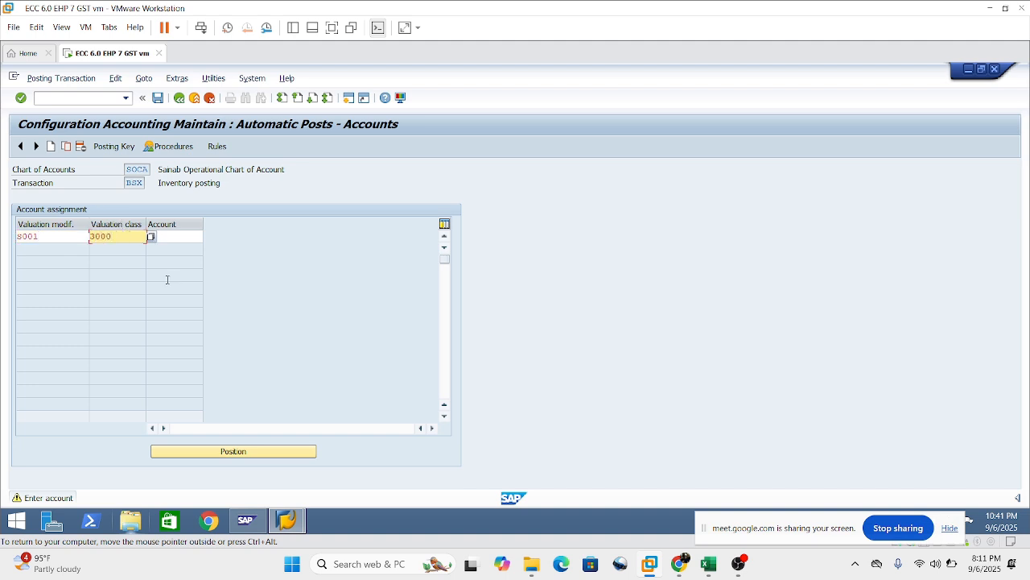
pyautogui.press('Tab')
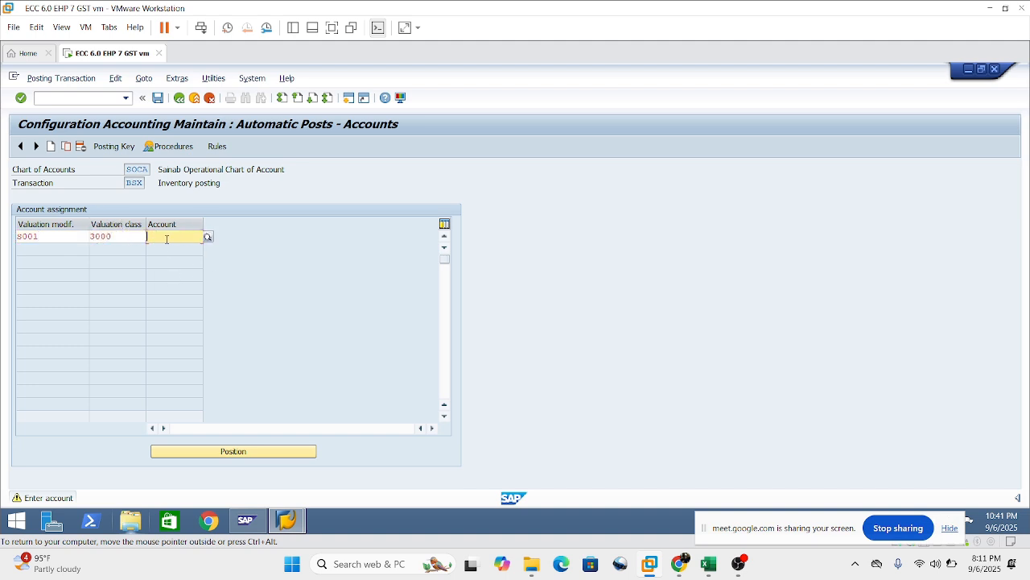
pyautogui.write('233000')
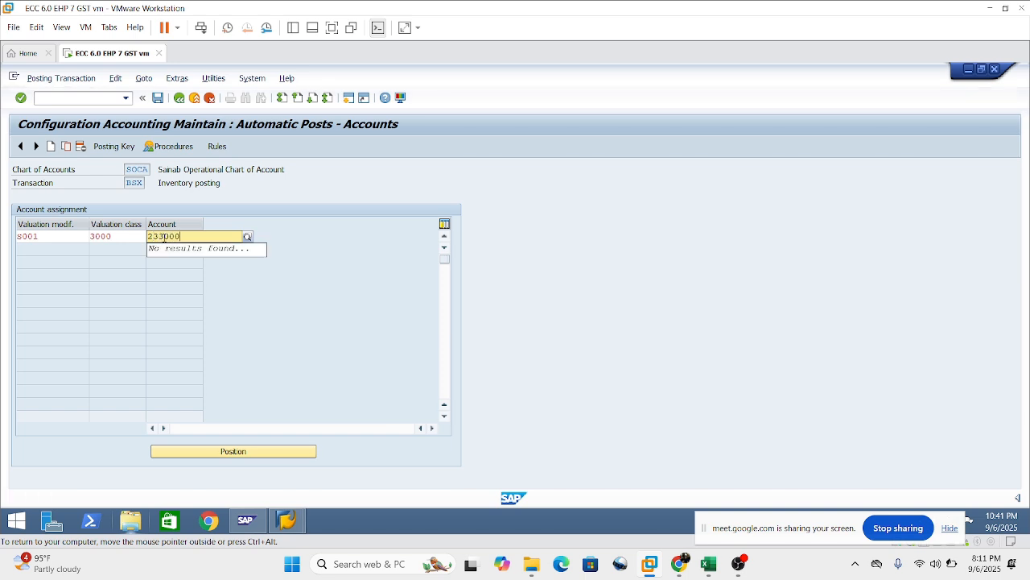
pyautogui.press('Return')
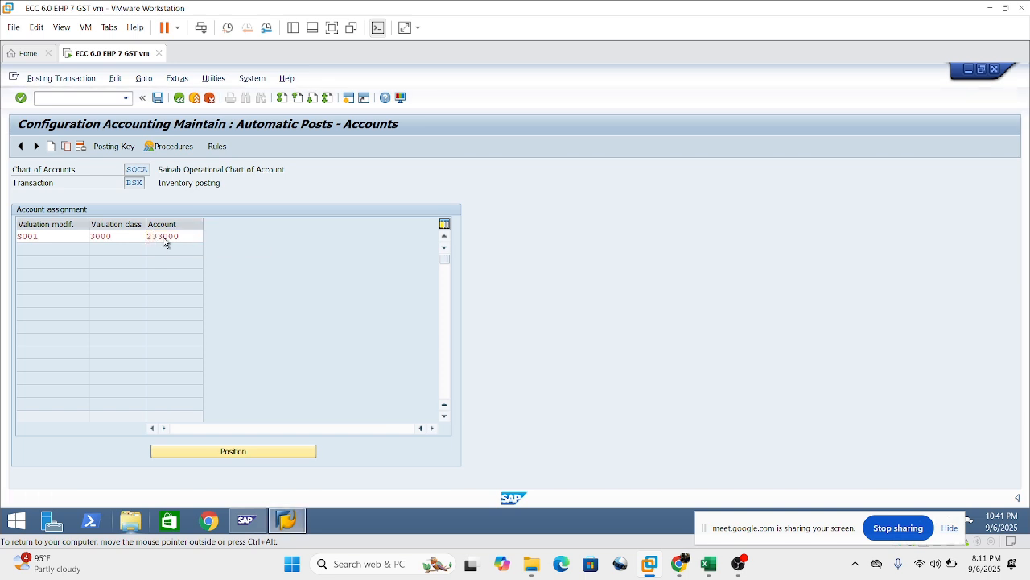
# Add a second account assignment with valuation modifier S001, valuation class 3001 and G/L account 233001.
pyautogui.click(444, 275)
pyautogui.click(444, 275)
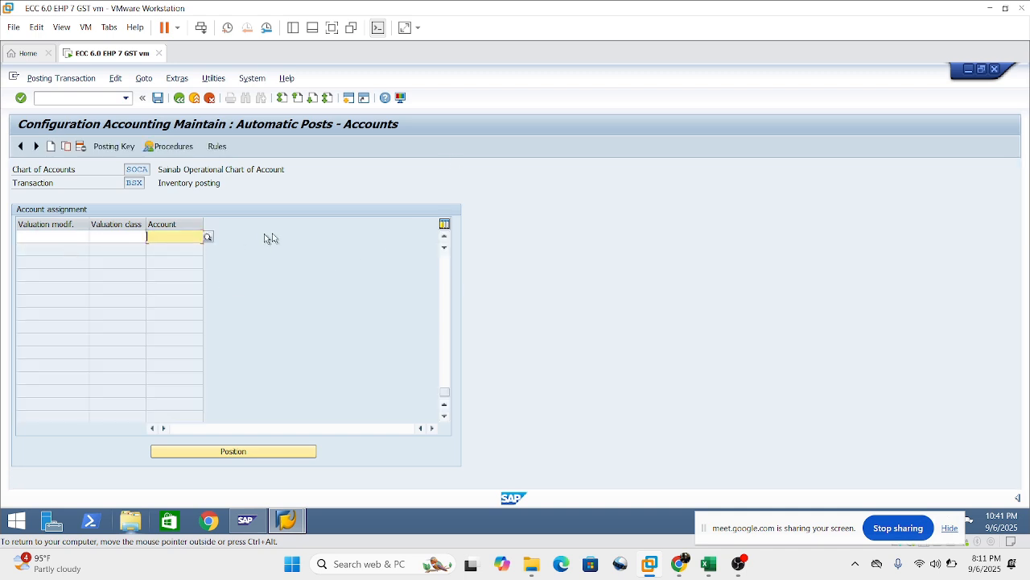
pyautogui.moveTo(447, 390); pyautogui.dragTo(436, 184)
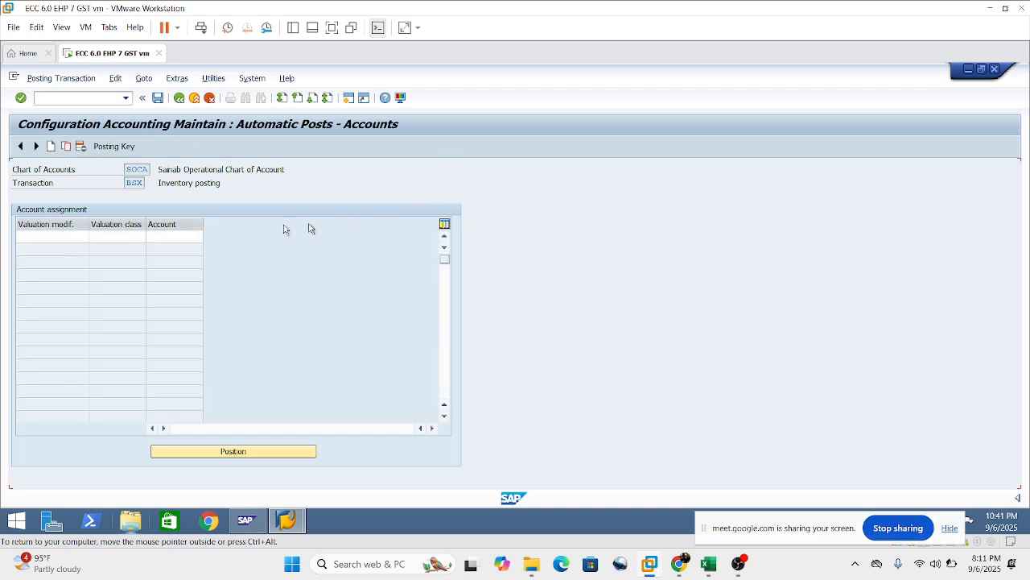
pyautogui.click(49, 246)
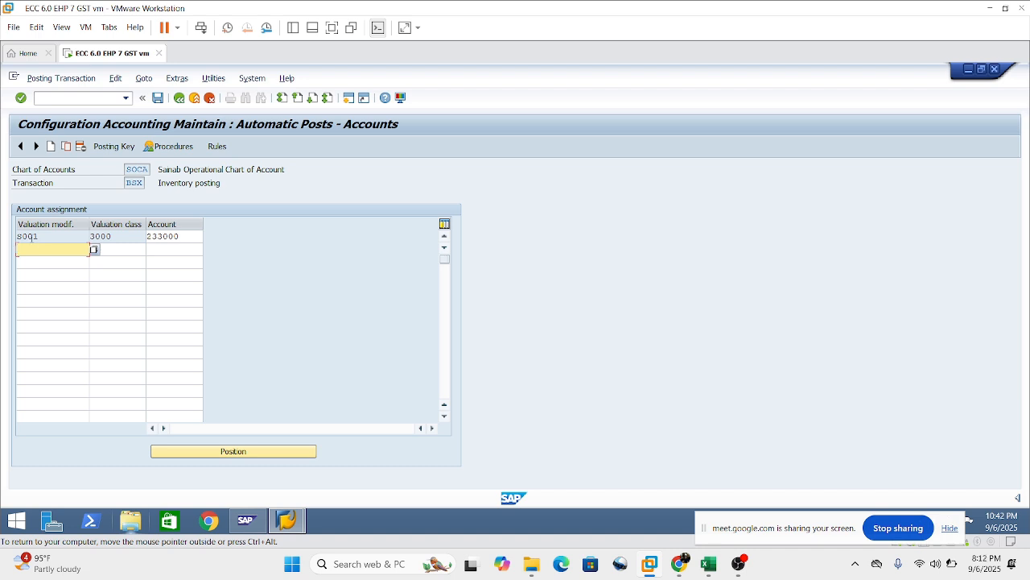
pyautogui.write('S001')
pyautogui.click(114, 258)
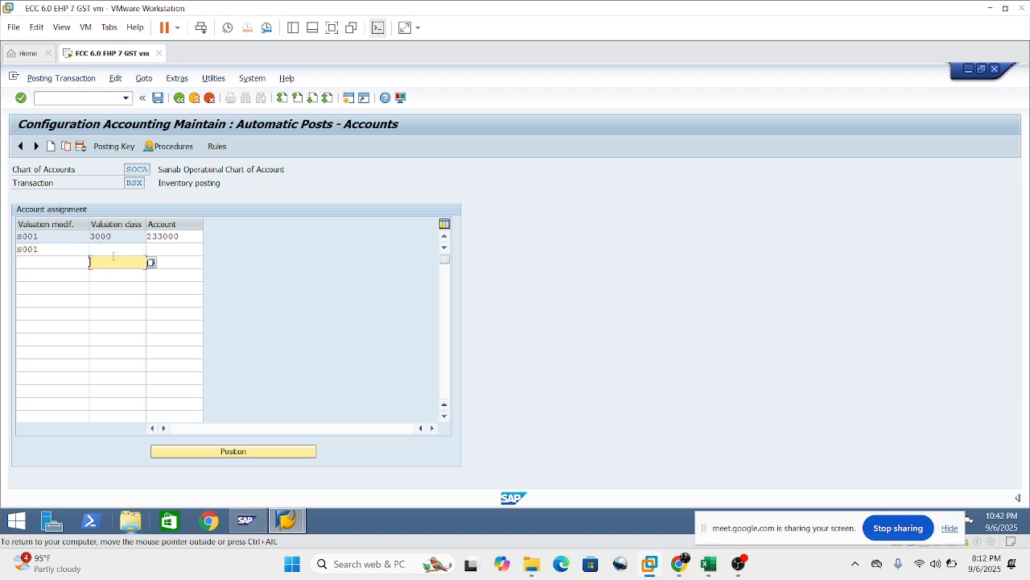
pyautogui.click(105, 249)
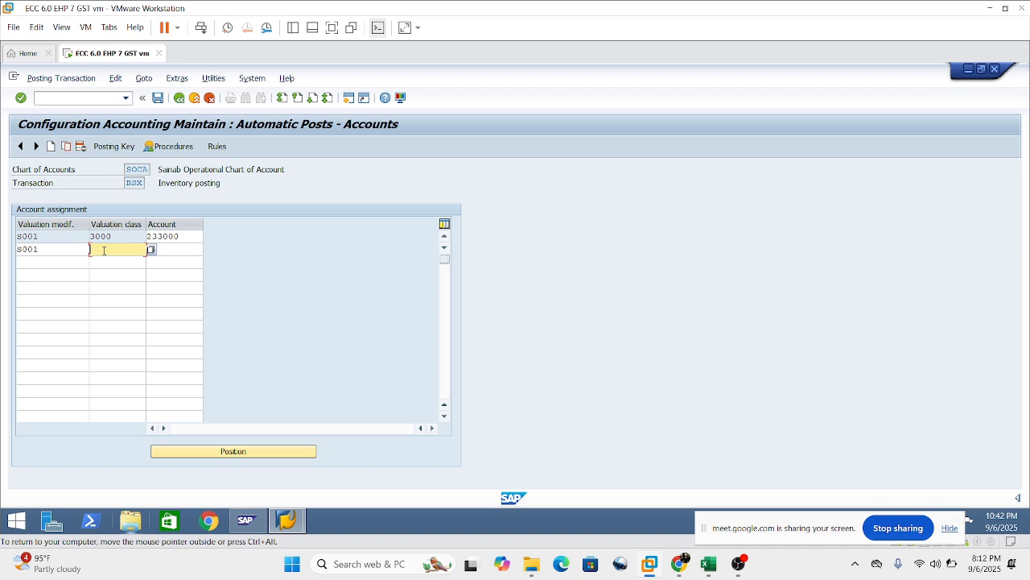
pyautogui.write('3001')
pyautogui.click(178, 248)
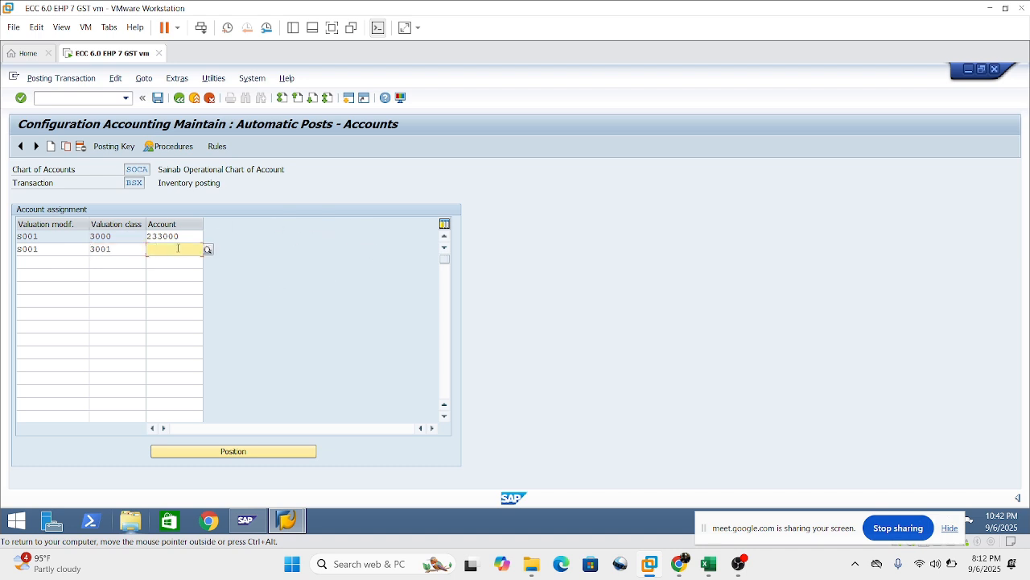
pyautogui.write('233')
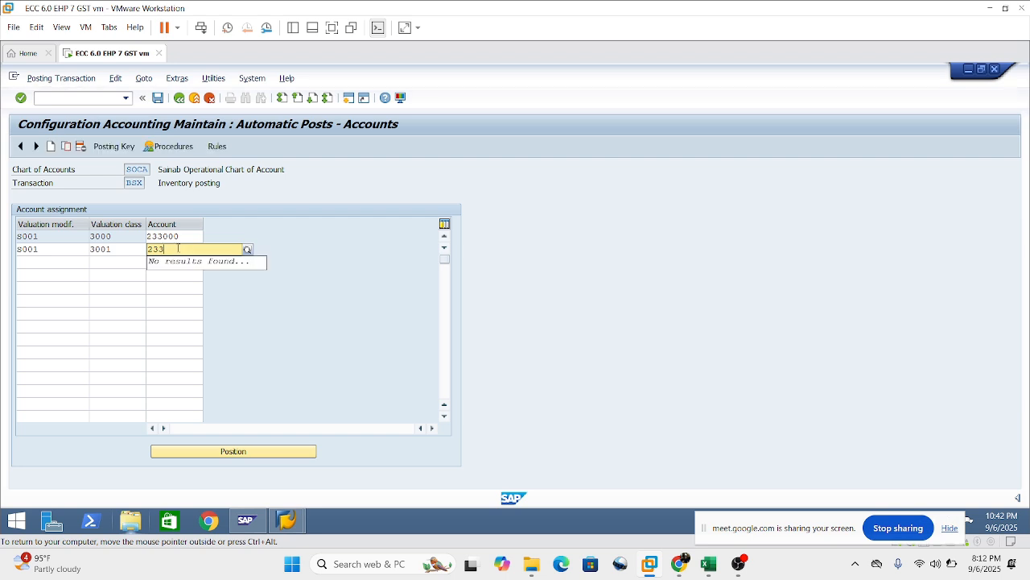
pyautogui.write('001')
# Fill the valuation modifier of the next four empty assignment rows with S001.
pyautogui.click(38, 260)
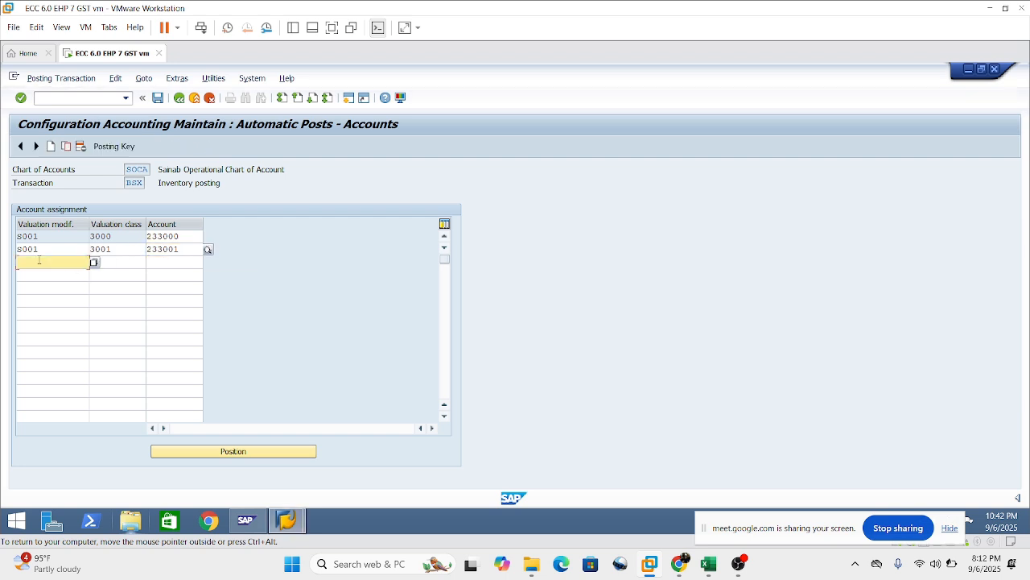
pyautogui.moveTo(40, 250); pyautogui.dragTo(5, 253)
pyautogui.click(43, 263)
pyautogui.write('S001')
pyautogui.click(39, 275)
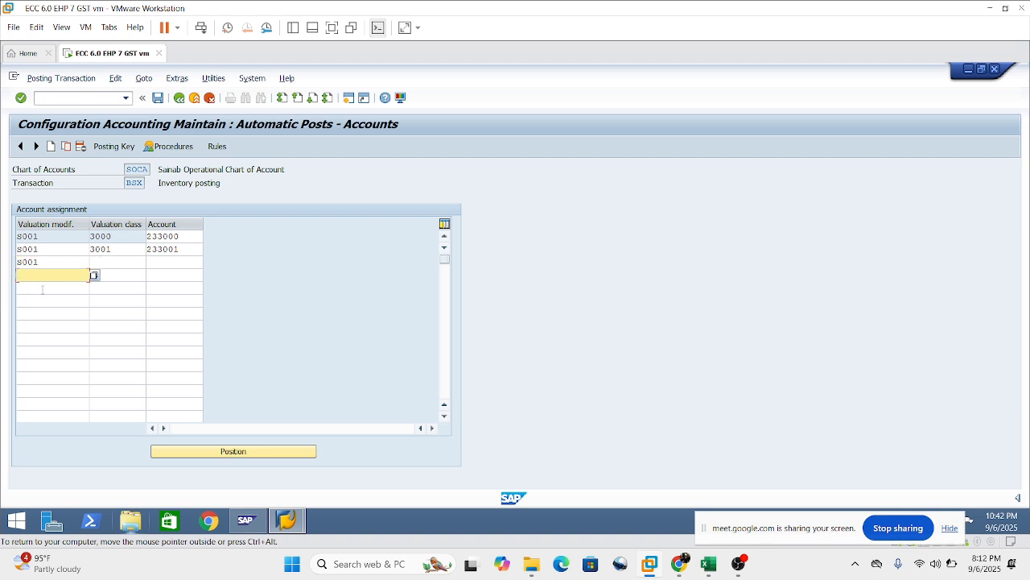
pyautogui.write('S001')
pyautogui.click(43, 289)
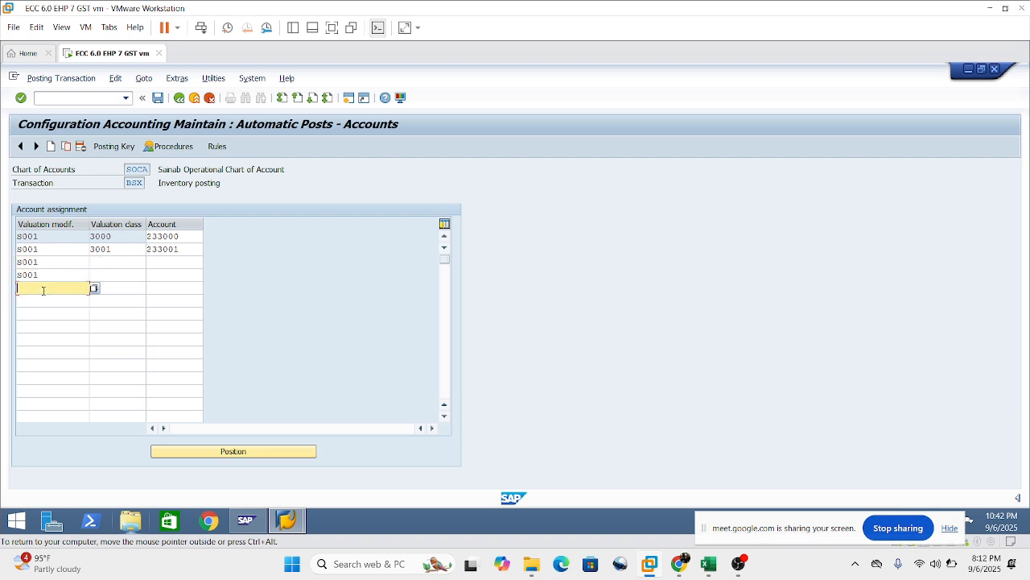
pyautogui.write('S001')
pyautogui.click(41, 297)
pyautogui.write('S001')
# Enter valuation classes 3030, 3040, 3050 and 3100 in the four new S001 rows.
pyautogui.click(104, 263)
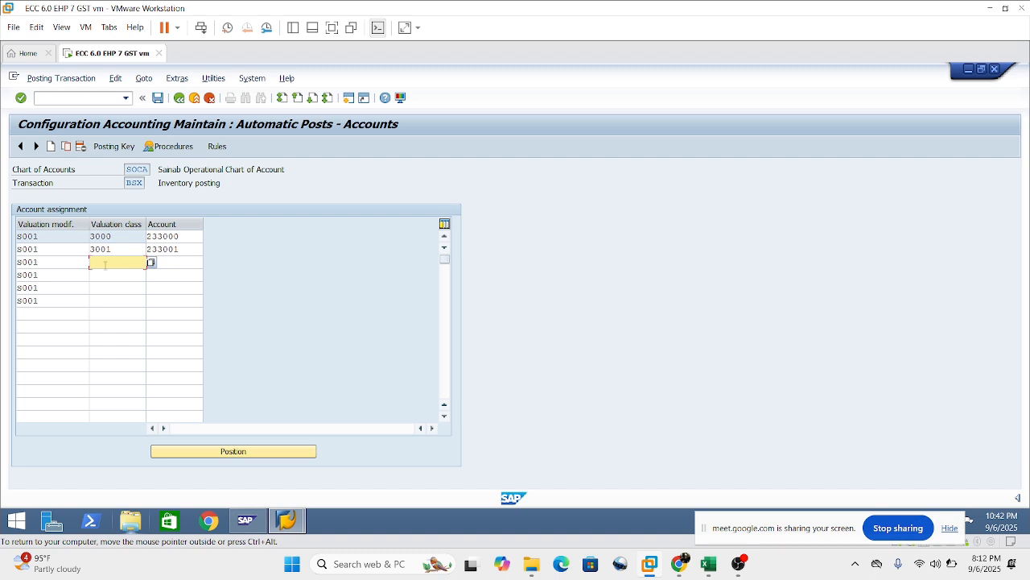
pyautogui.write('3030')
pyautogui.click(117, 274)
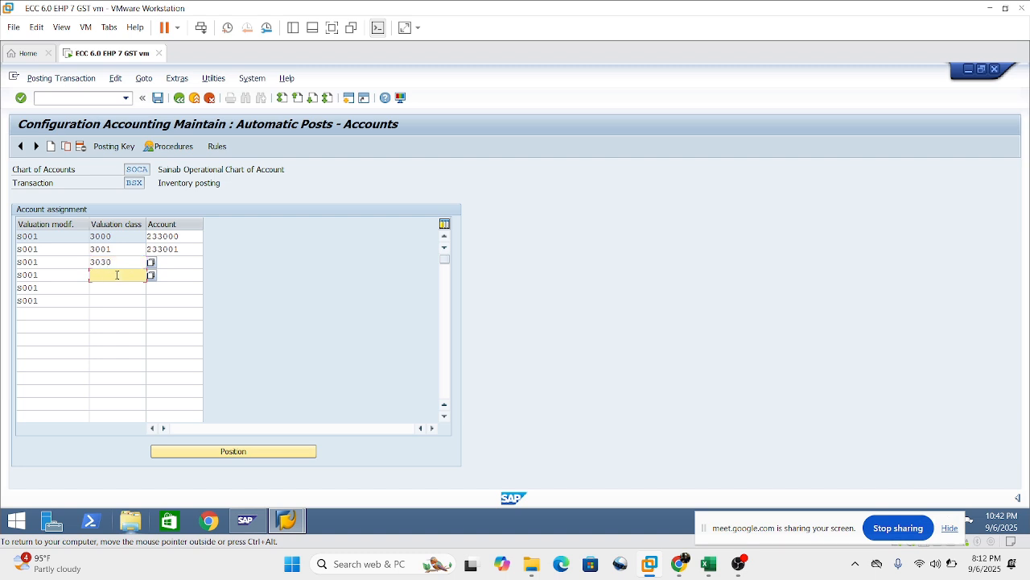
pyautogui.write('3040')
pyautogui.click(116, 290)
pyautogui.write('3050')
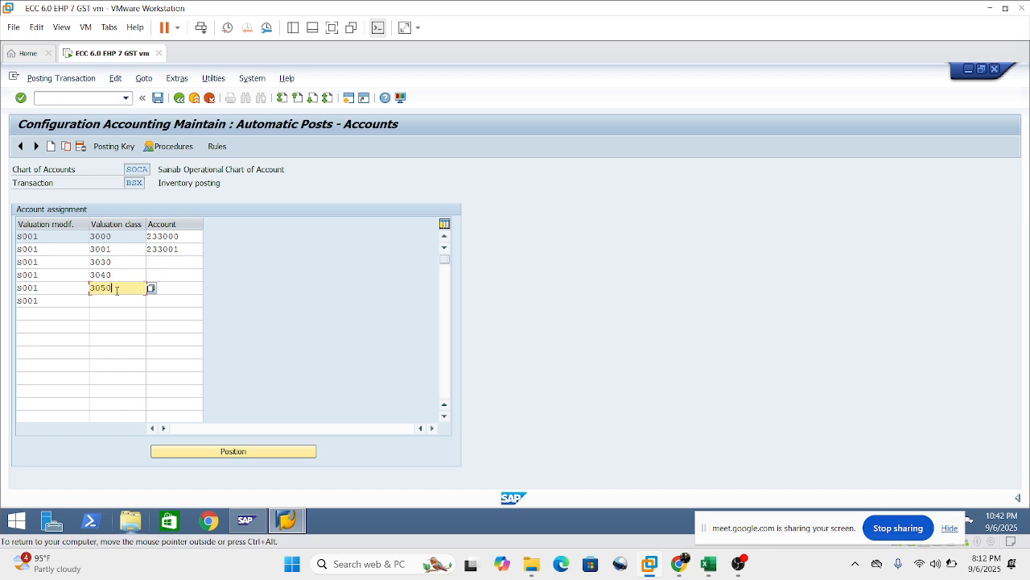
pyautogui.click(95, 299)
pyautogui.write('3100')
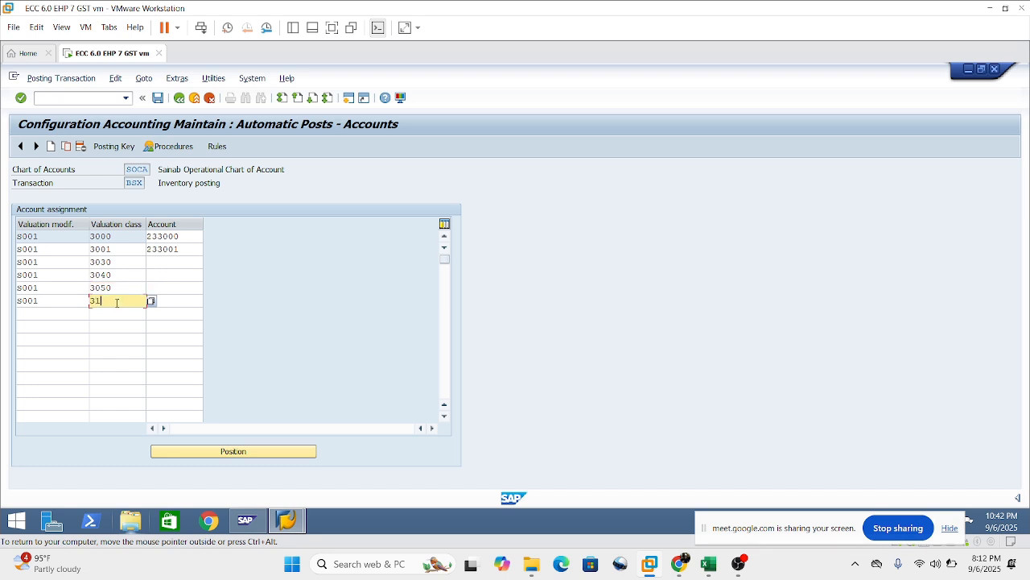
# Assign G/L account 233030 to valuation class 3030 and G/L account 233040 to valuation class 3040.
pyautogui.click(165, 262)
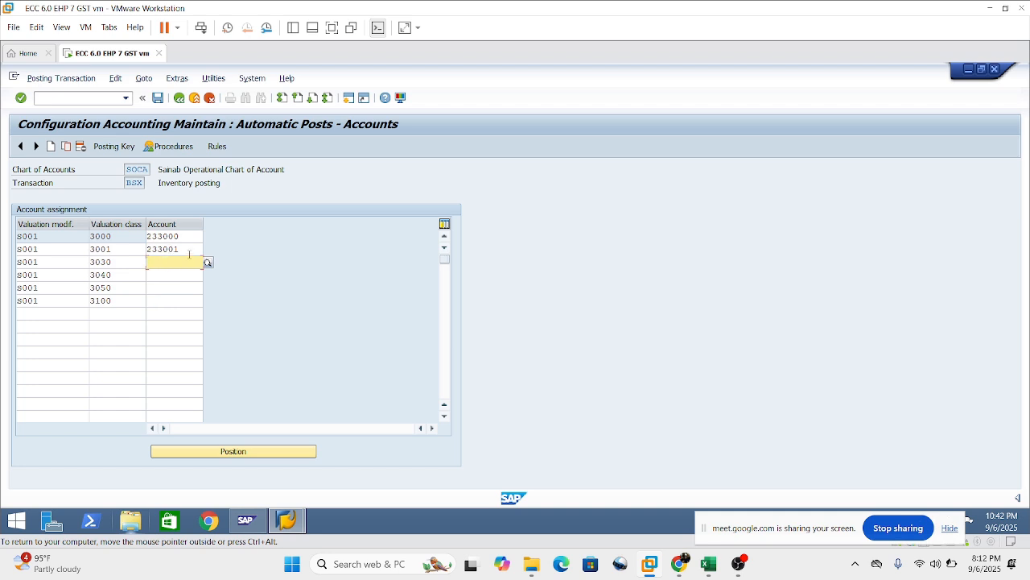
pyautogui.write('233030')
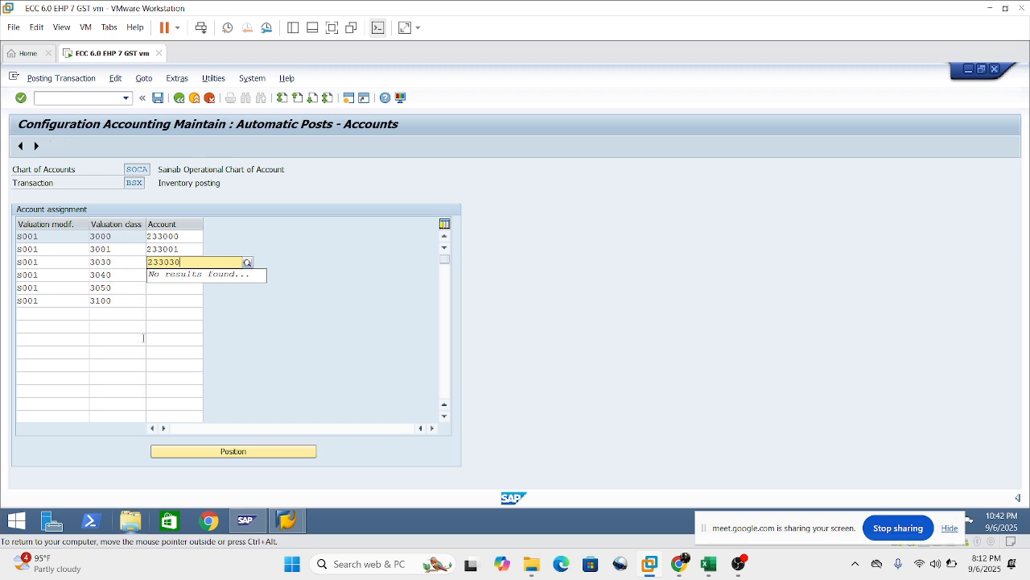
pyautogui.press('Return')
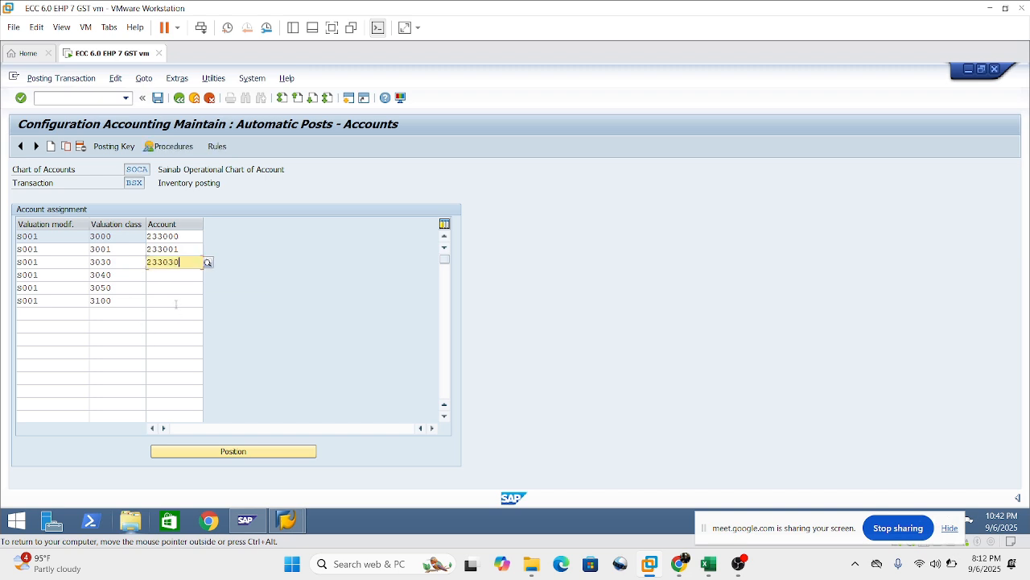
pyautogui.click(159, 274)
pyautogui.write('233040')
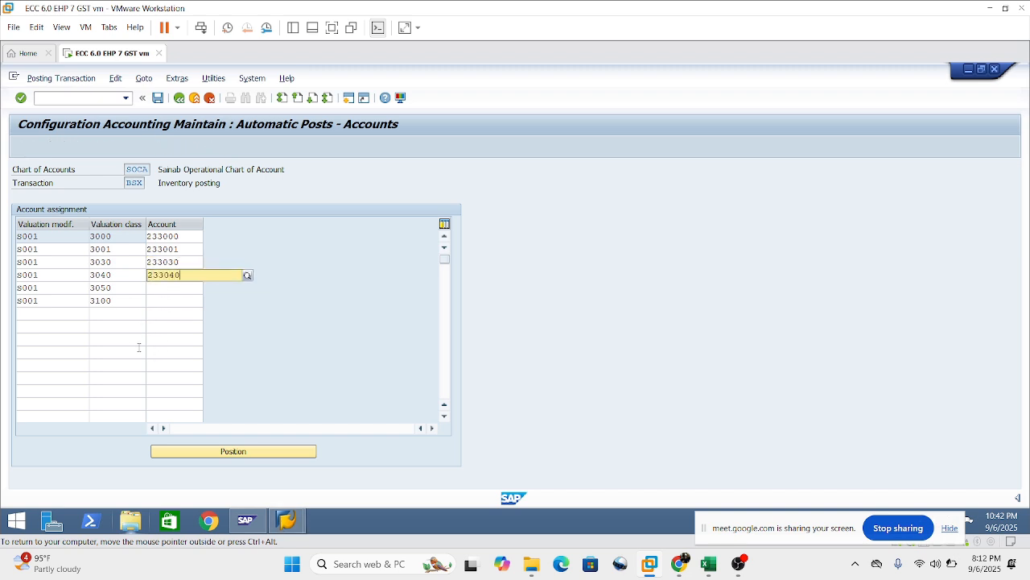
# Assign G/L account 233050 to valuation class 3050 and G/L account 233100 to valuation class 3100, and confirm the entries.
pyautogui.click(156, 314)
pyautogui.click(157, 289)
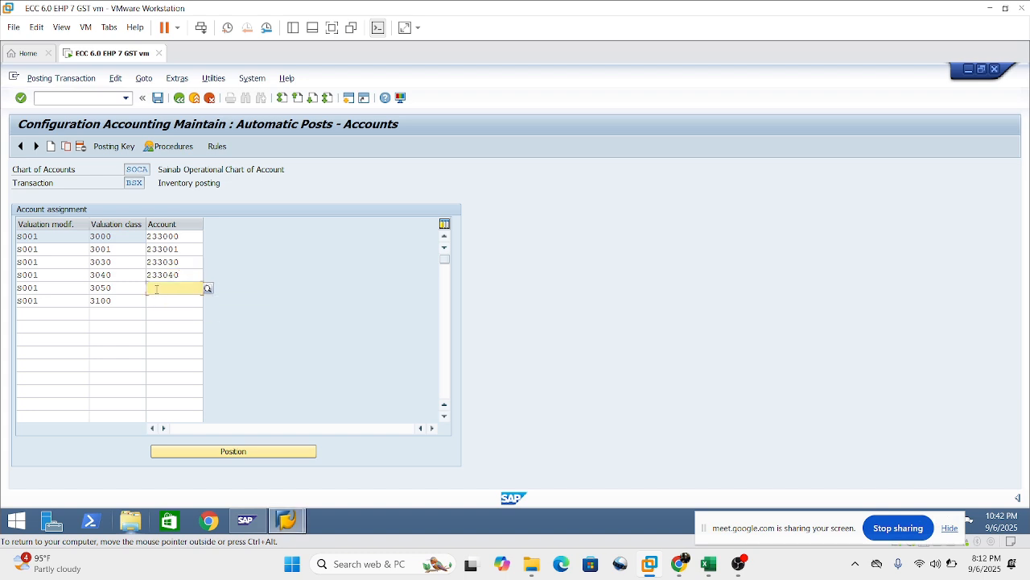
pyautogui.write('233050')
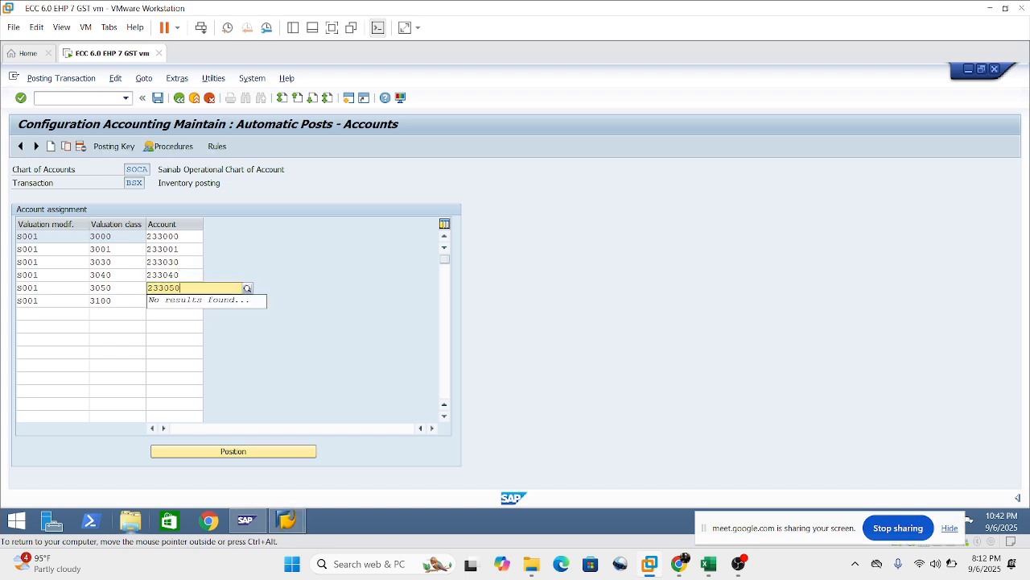
pyautogui.click(156, 313)
pyautogui.click(157, 300)
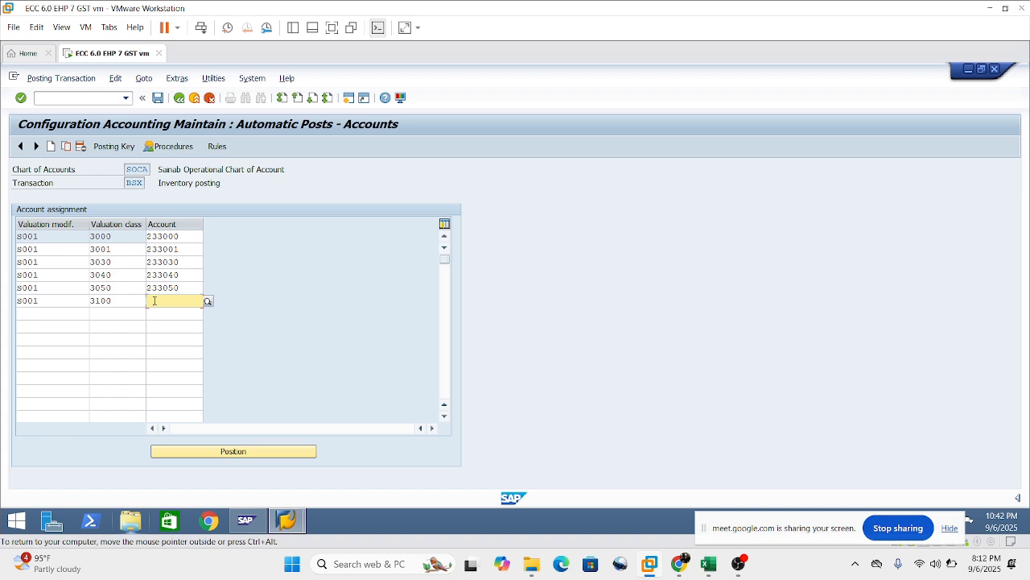
pyautogui.write('233100')
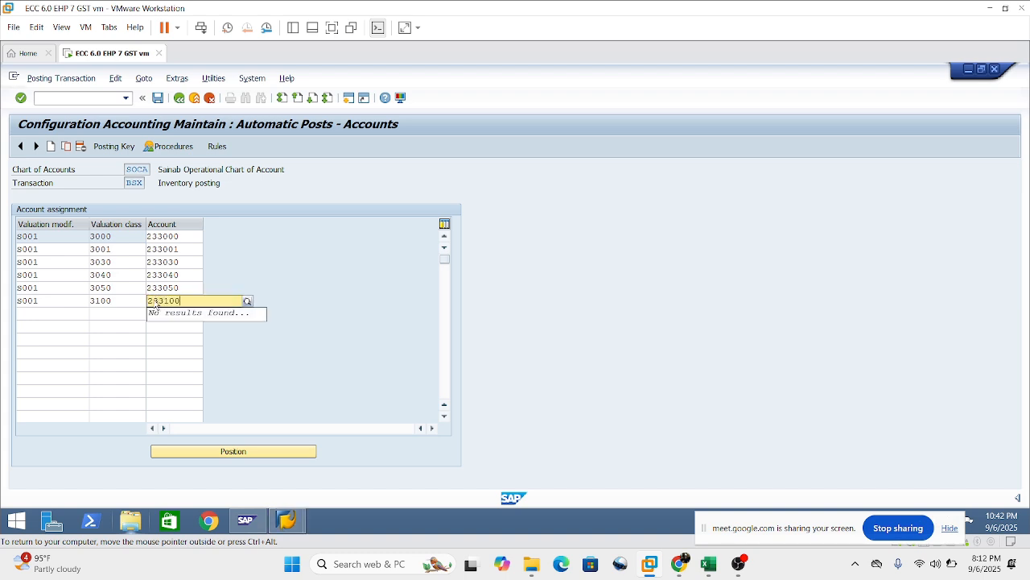
pyautogui.press('Return')
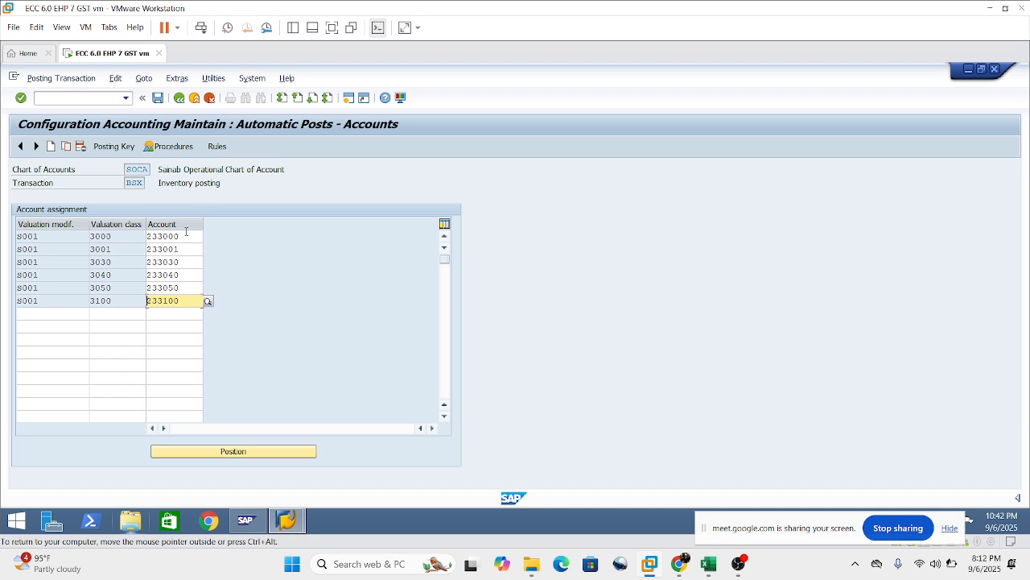
# Review which G/L accounts are assigned to valuation classes 3000 and 3030.
pyautogui.moveTo(185, 234); pyautogui.dragTo(101, 235)
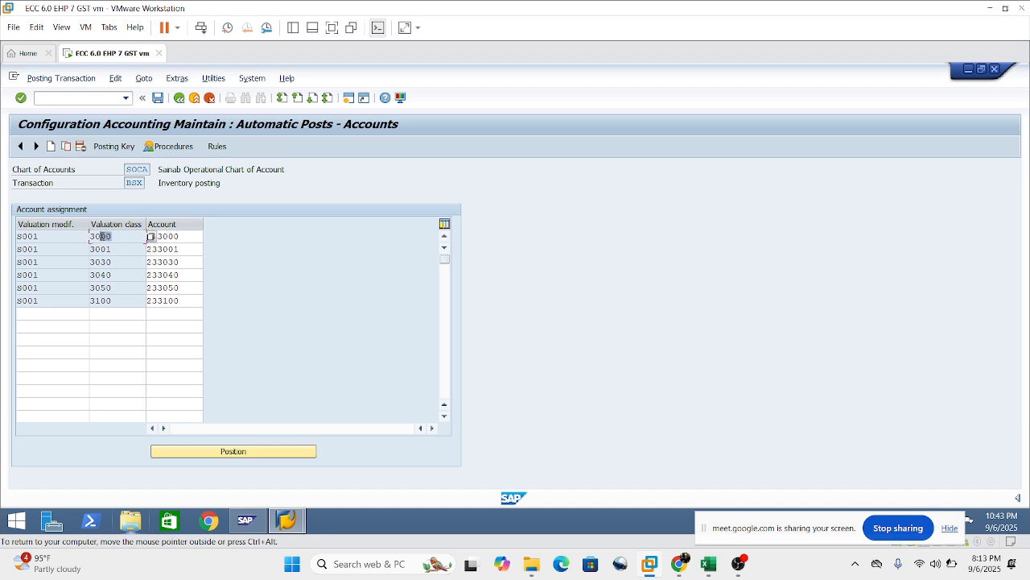
pyautogui.click(130, 233)
pyautogui.click(181, 236)
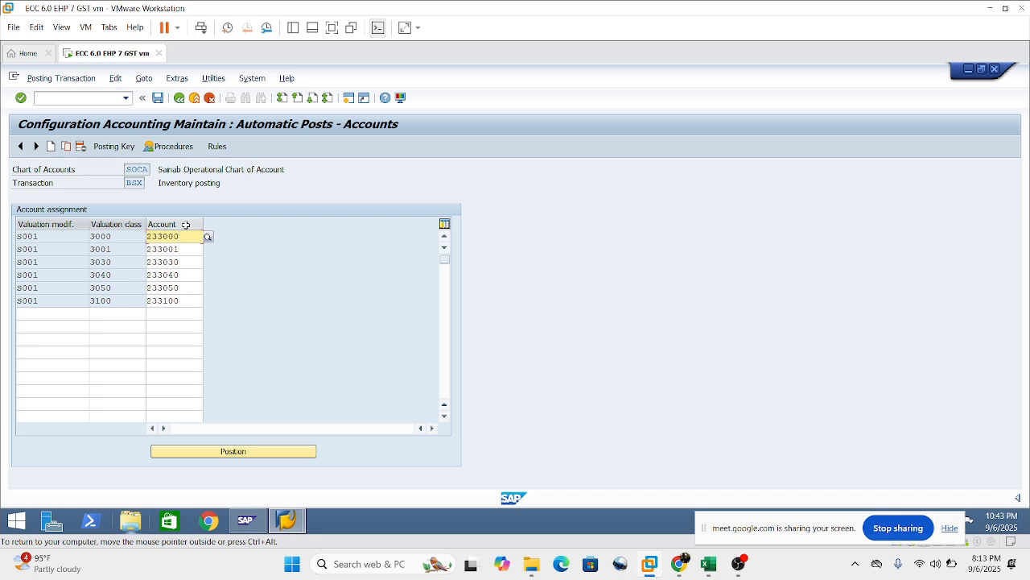
pyautogui.moveTo(112, 235); pyautogui.dragTo(90, 236)
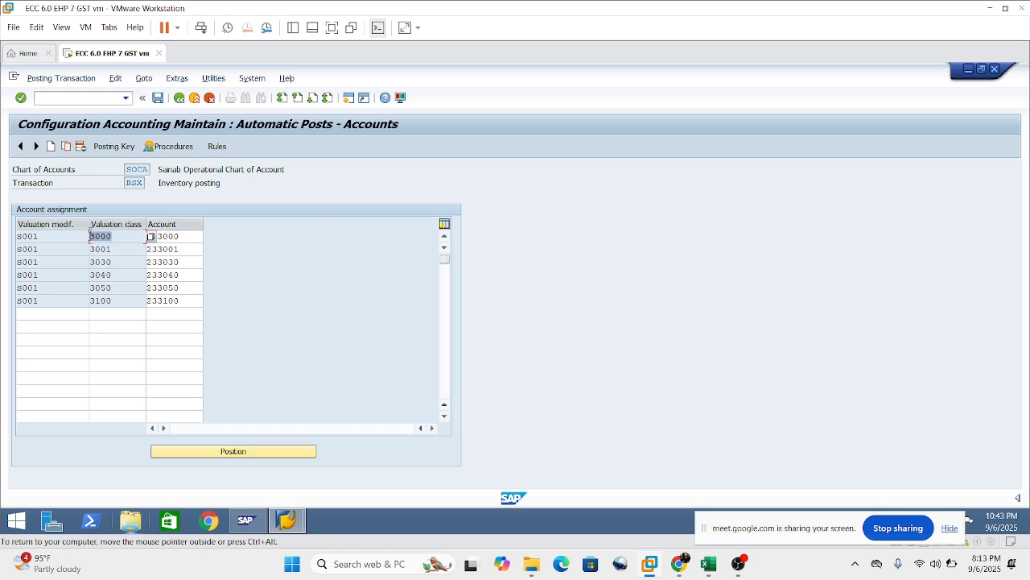
pyautogui.click(108, 239)
pyautogui.click(187, 238)
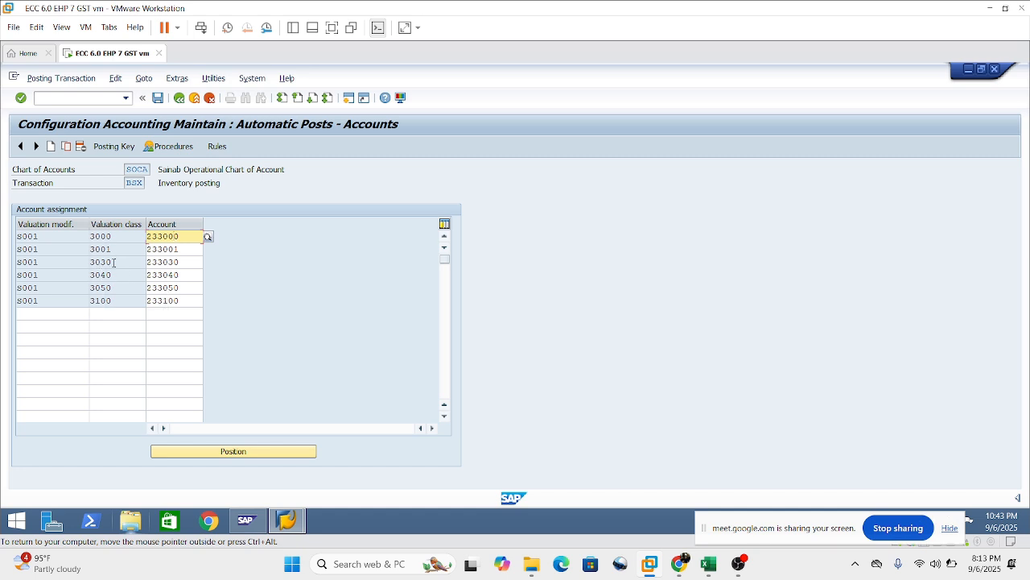
pyautogui.moveTo(114, 263); pyautogui.dragTo(31, 226)
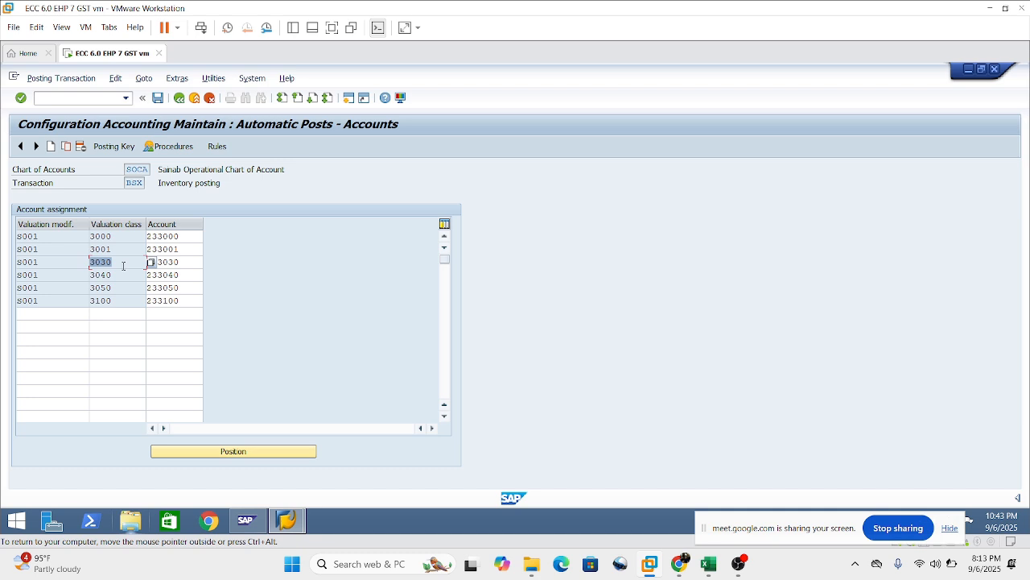
pyautogui.click(181, 262)
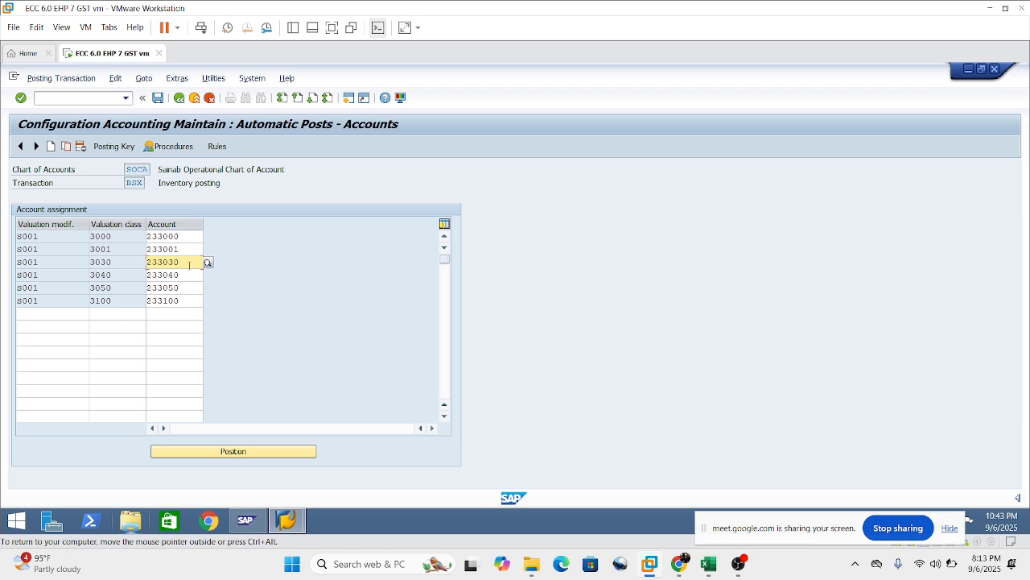
pyautogui.moveTo(190, 264); pyautogui.dragTo(171, 264)
pyautogui.click(162, 263)
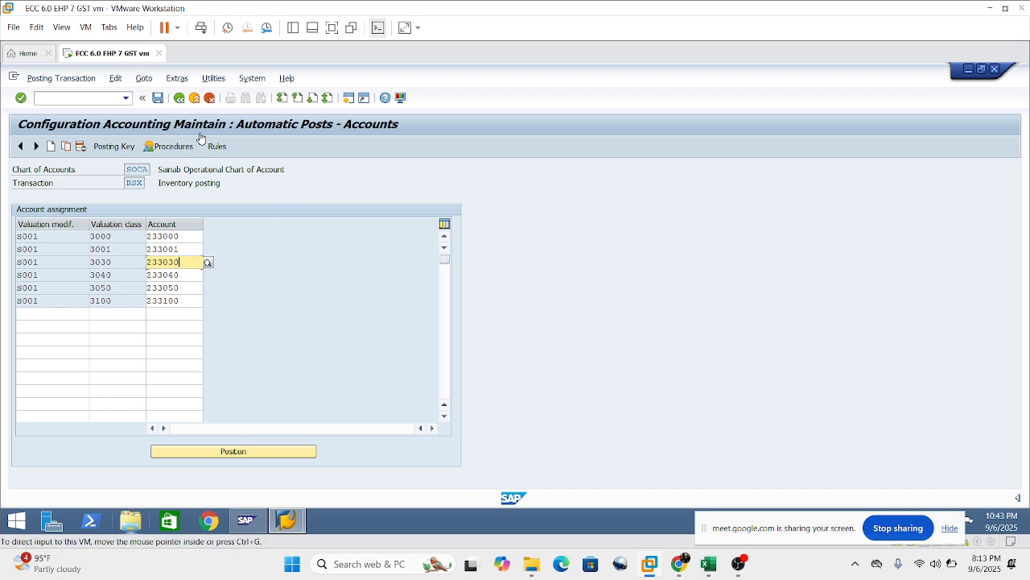
# Save the BSX account assignments under the proposed customizing request.
pyautogui.click(158, 98)
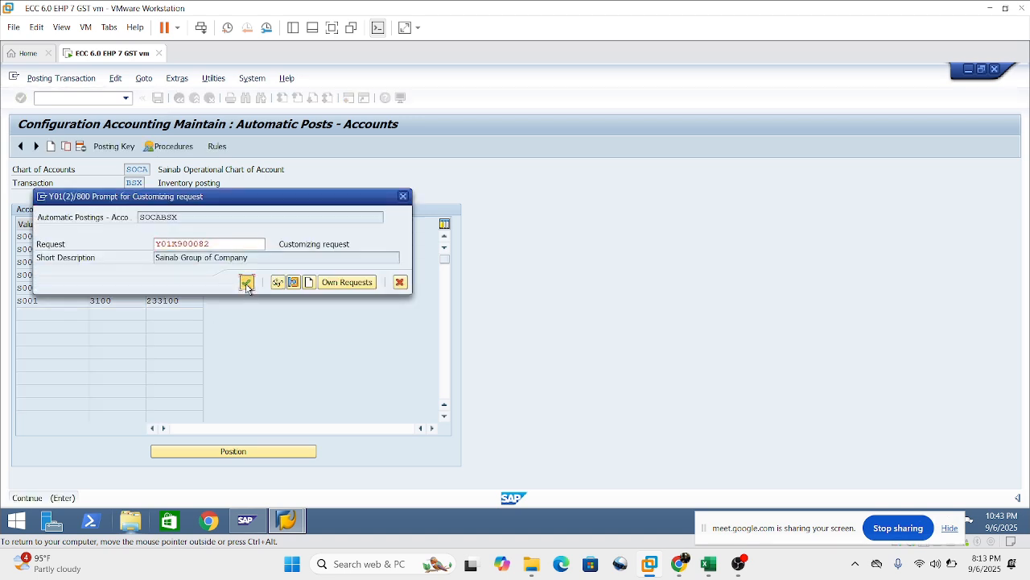
pyautogui.click(245, 284)
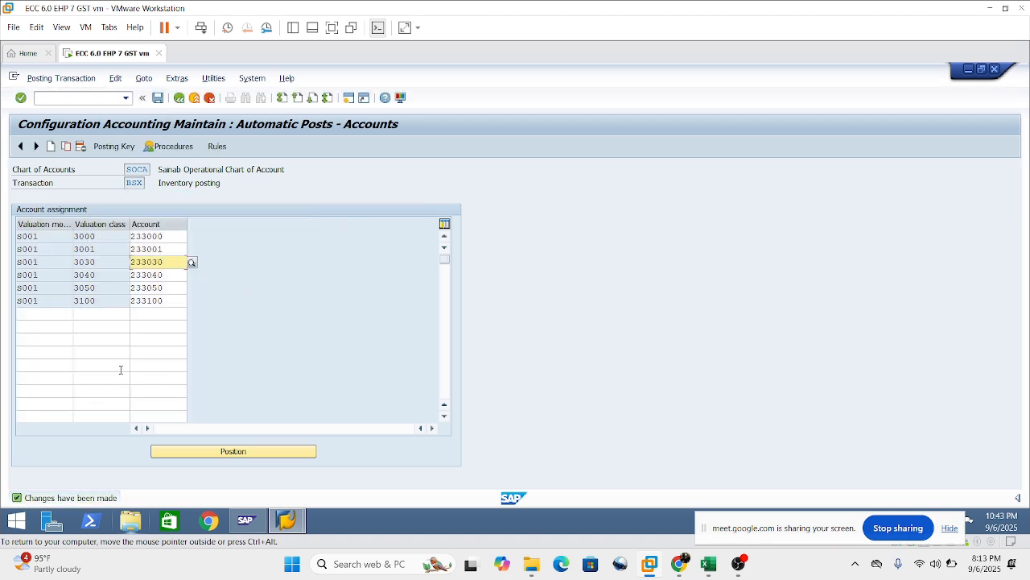
pyautogui.click(76, 352)
pyautogui.click(77, 339)
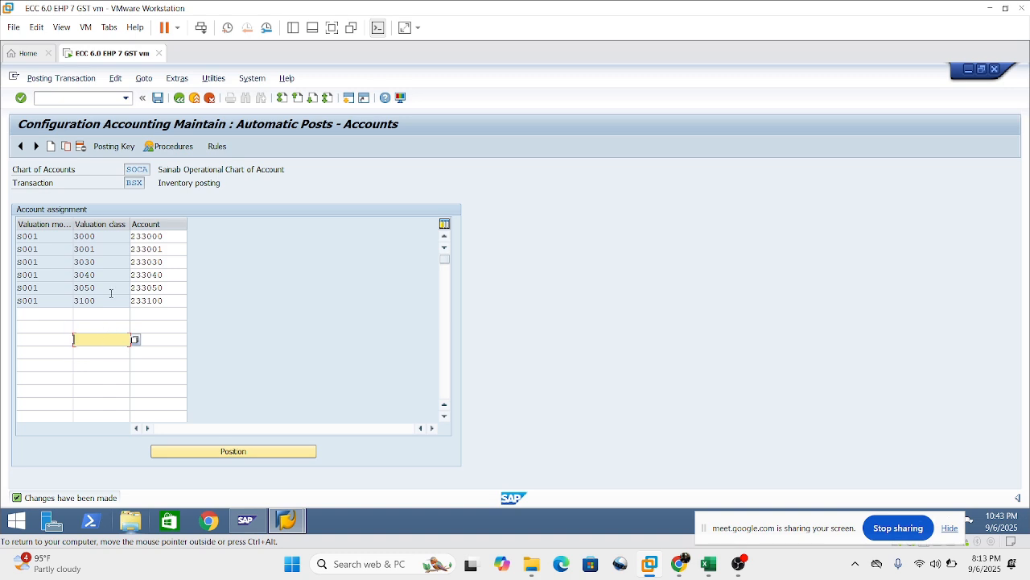
# Return to the list of materials management posting procedures and open the GR/IR clearing account transaction WRX.
pyautogui.click(179, 99)
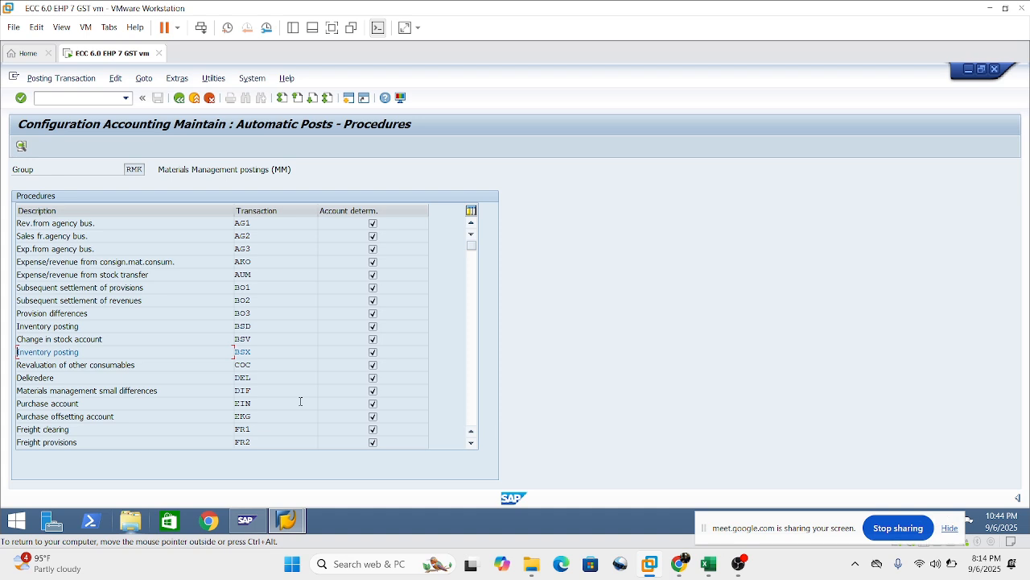
pyautogui.scroll(-7, 256, 341)
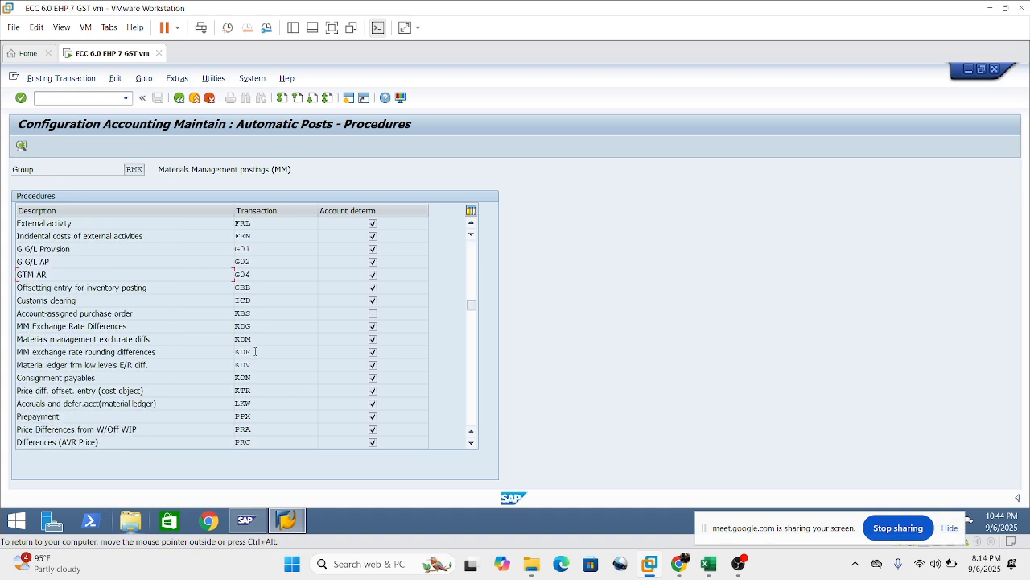
pyautogui.scroll(-2, 283, 398)
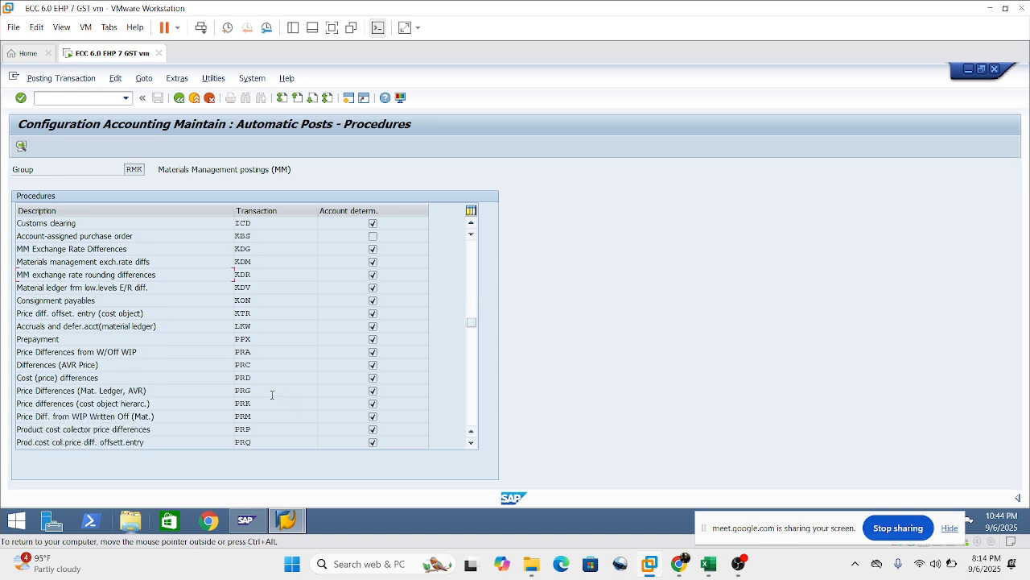
pyautogui.scroll(-5, 262, 401)
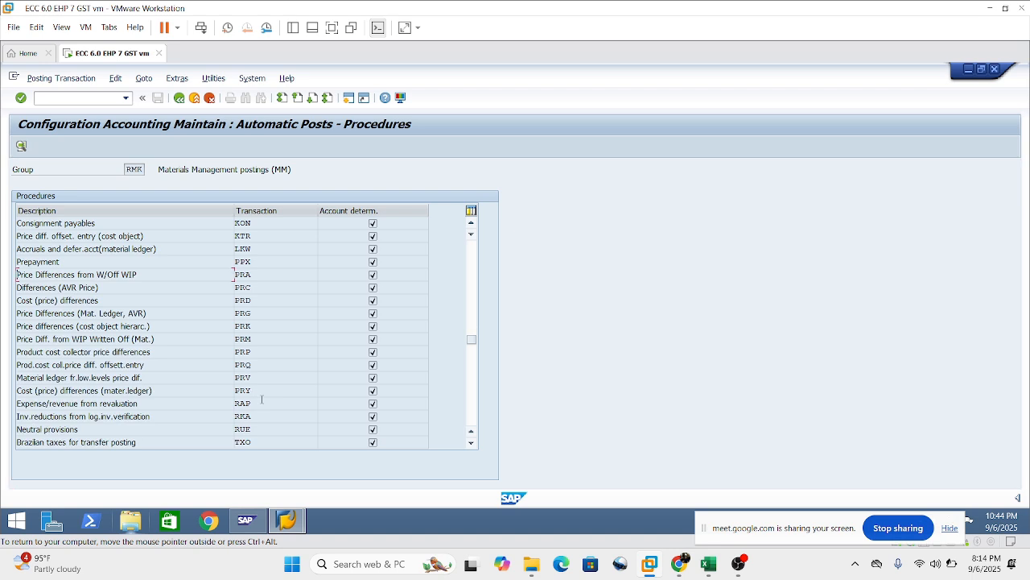
pyautogui.scroll(-3, 259, 407)
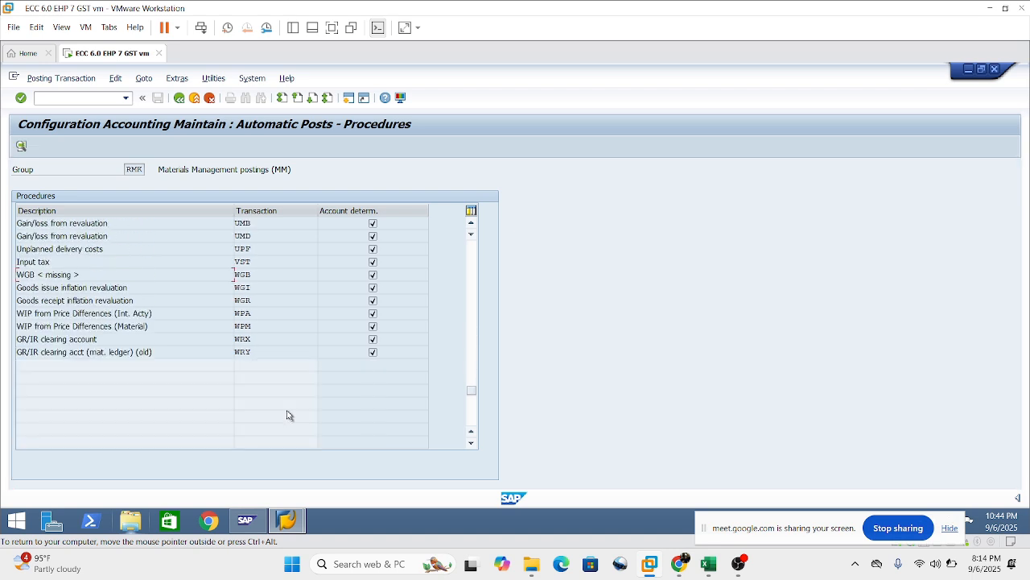
pyautogui.click(243, 341)
pyautogui.moveTo(98, 339)
pyautogui.mouseDown()
pyautogui.moveTo(17, 339)
pyautogui.moveTo(99, 339)
pyautogui.mouseUp()
pyautogui.click(157, 342)
pyautogui.moveTo(260, 341); pyautogui.dragTo(196, 350)
pyautogui.click(251, 339)
pyautogui.doubleClick(243, 342)
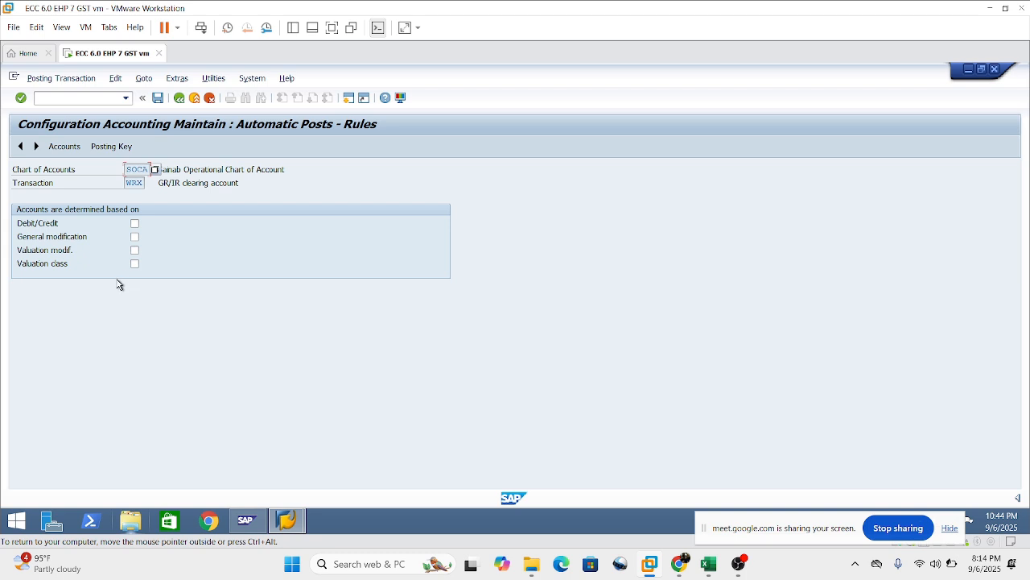
# Make WRX account determination depend on valuation modifier and valuation class, and save the rules.
pyautogui.click(135, 250)
pyautogui.click(136, 266)
pyautogui.click(158, 99)
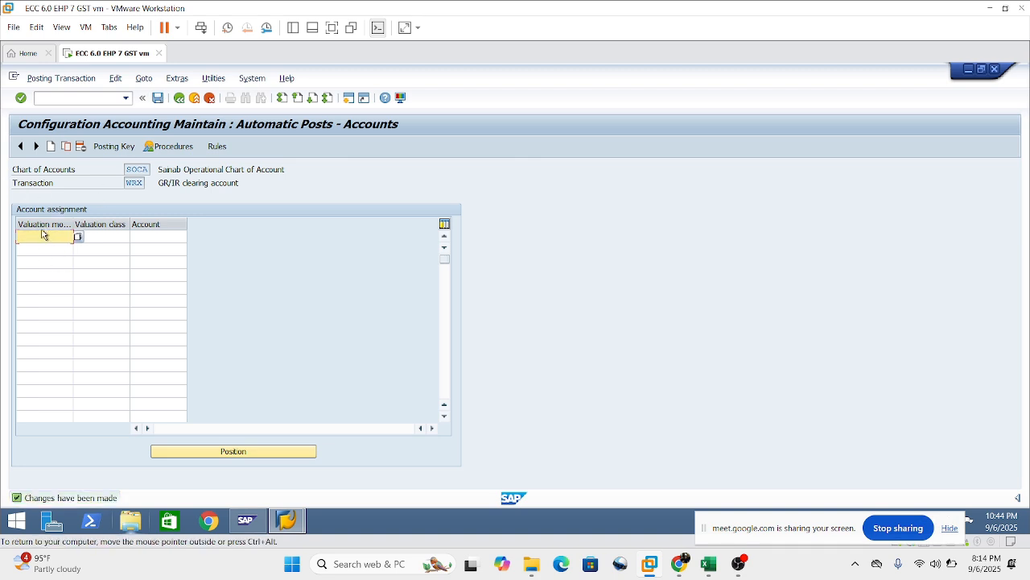
# Enter valuation modifier S001 with G/L account 179200 in the first WRX account assignment row.
pyautogui.click(52, 233)
pyautogui.click(37, 247)
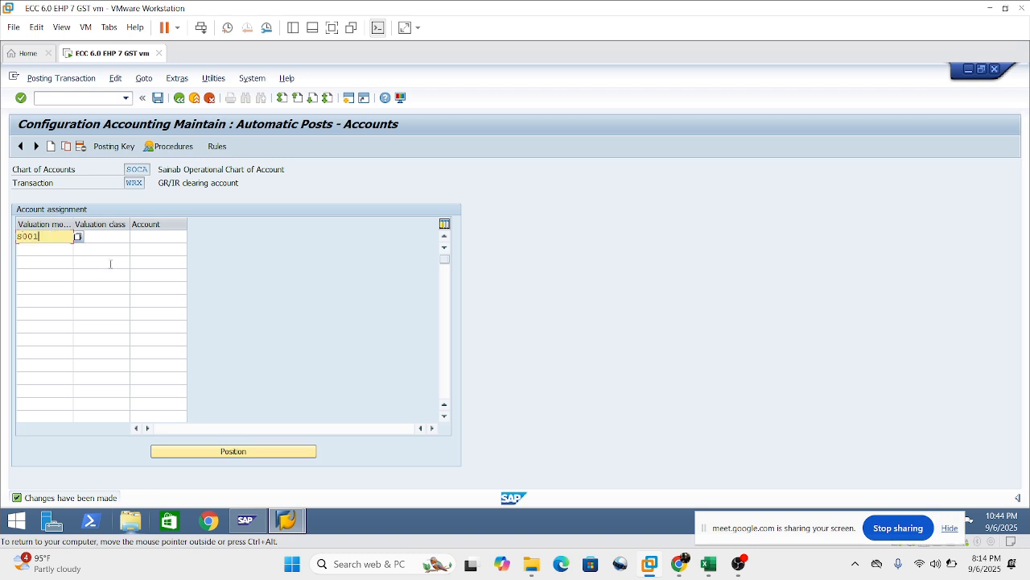
pyautogui.click(166, 235)
pyautogui.write('1')
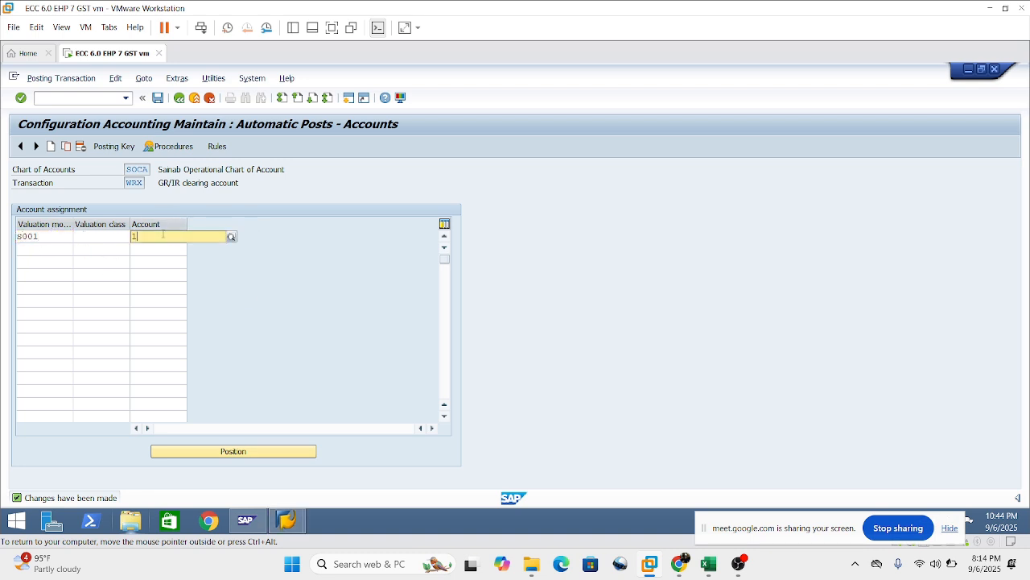
pyautogui.write('7')
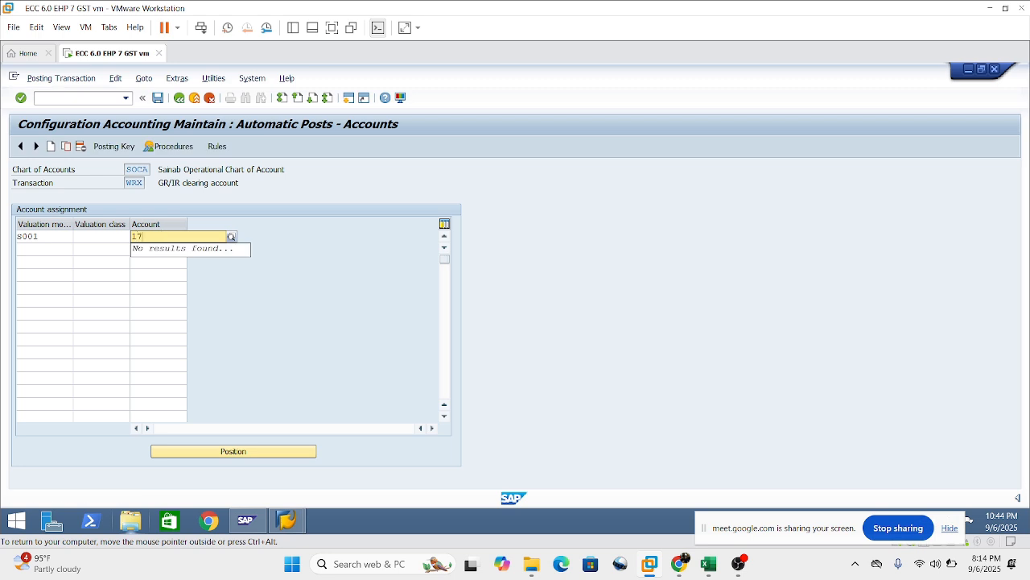
pyautogui.write('9200')
pyautogui.click(160, 299)
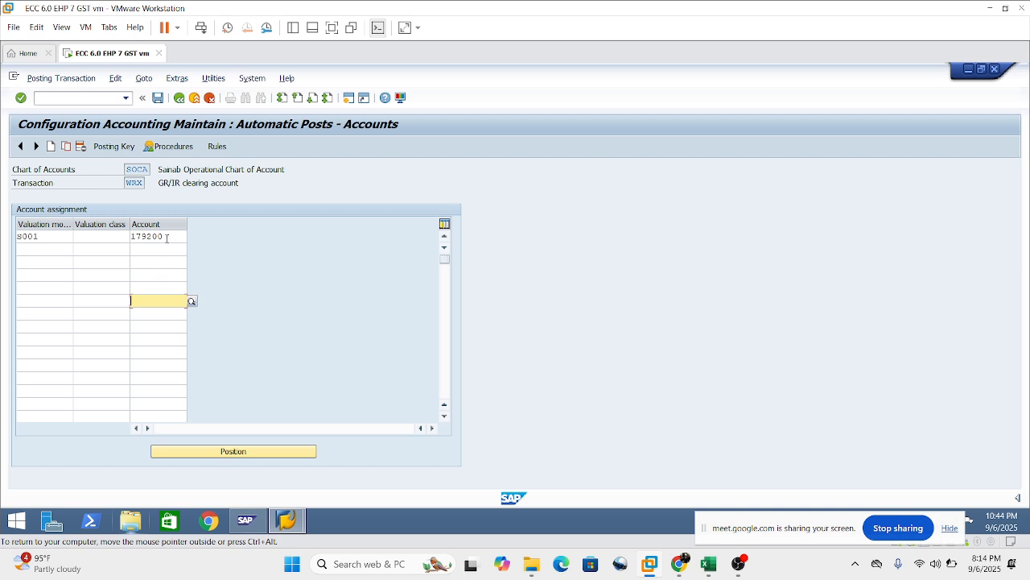
pyautogui.click(103, 237)
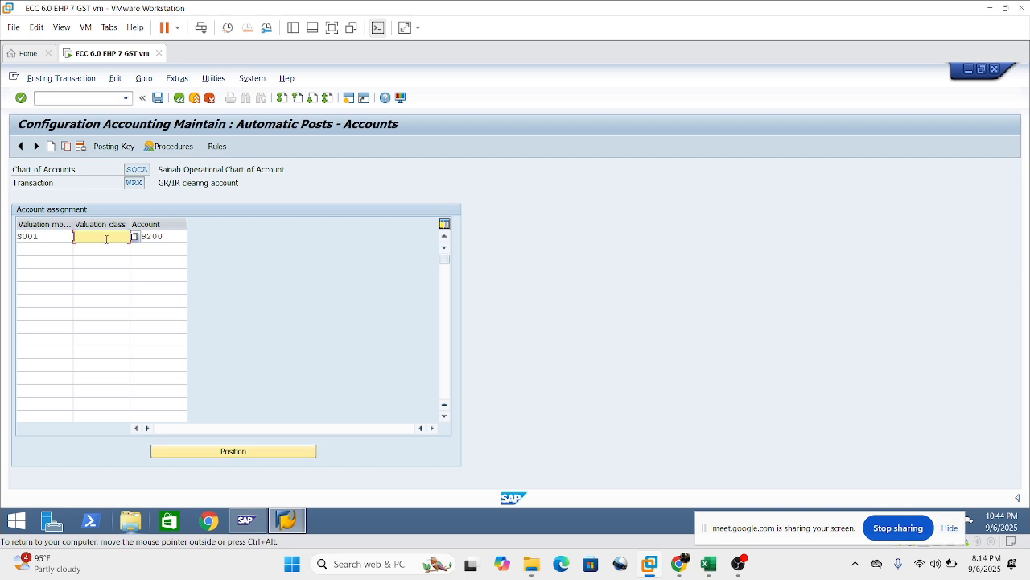
# Copy the valuation modifier S001 into the next six empty WRX assignment rows.
pyautogui.click(62, 249)
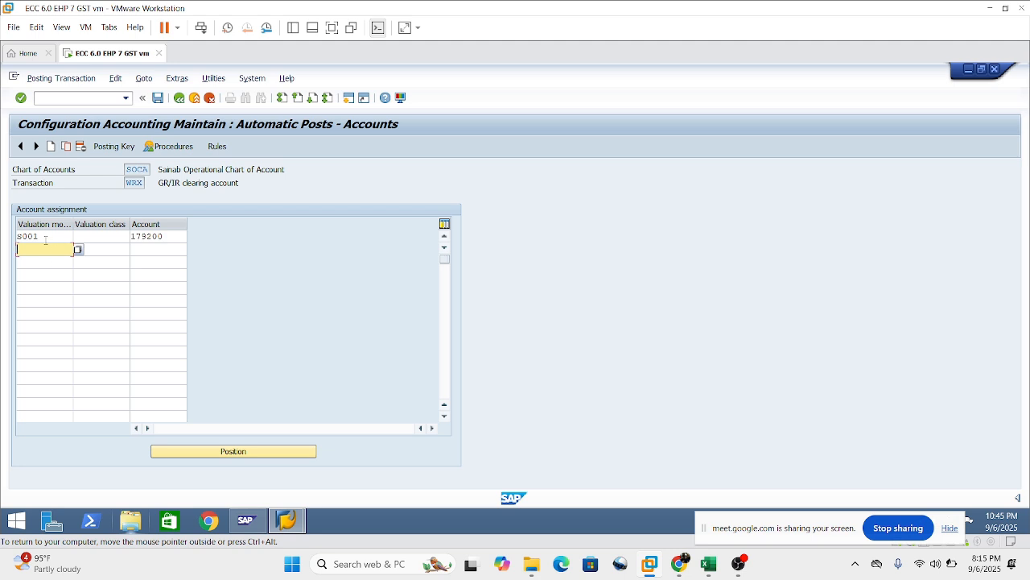
pyautogui.moveTo(46, 240); pyautogui.dragTo(16, 235)
pyautogui.hotkey('ctrl', 'c')
pyautogui.click(53, 249)
pyautogui.hotkey('ctrl', 'v')
pyautogui.click(41, 263)
pyautogui.hotkey('ctrl', 'v')
pyautogui.click(41, 274)
pyautogui.hotkey('ctrl', 'v')
pyautogui.click(41, 287)
pyautogui.hotkey('ctrl', 'v')
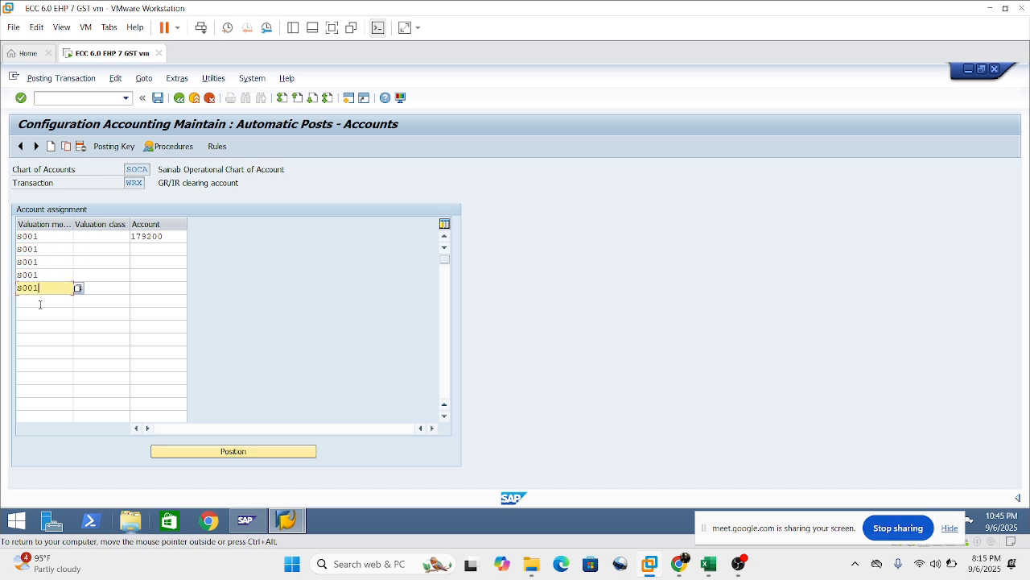
pyautogui.click(40, 302)
pyautogui.hotkey('ctrl', 'v')
pyautogui.click(40, 313)
pyautogui.hotkey('ctrl', 'v')
# Enter valuation classes 3000, 3001 and 3030 in the second, third and fourth WRX assignment rows.
pyautogui.click(93, 252)
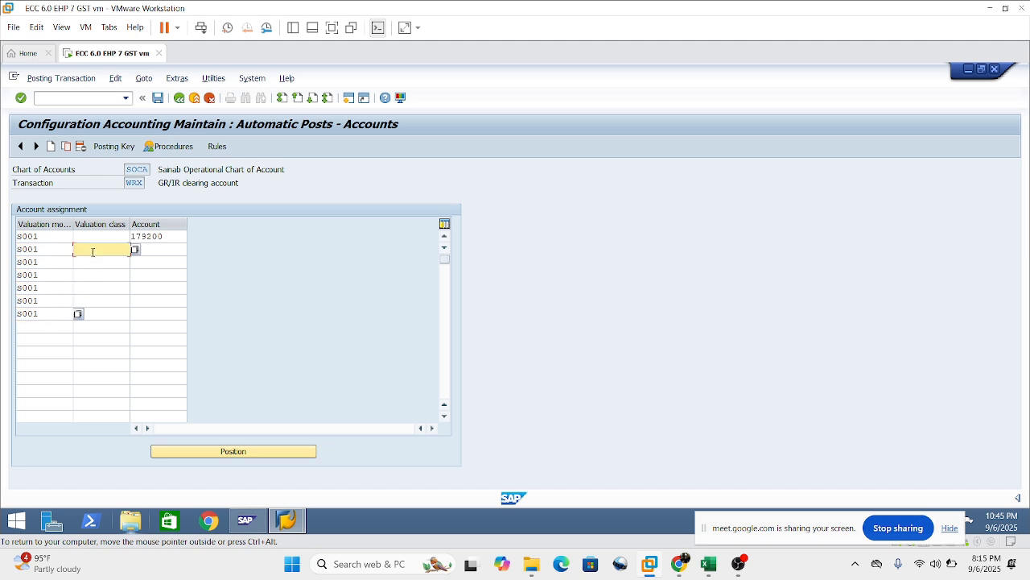
pyautogui.rightClick(102, 252)
pyautogui.click(86, 252)
pyautogui.write('3000')
pyautogui.click(101, 261)
pyautogui.write('3')
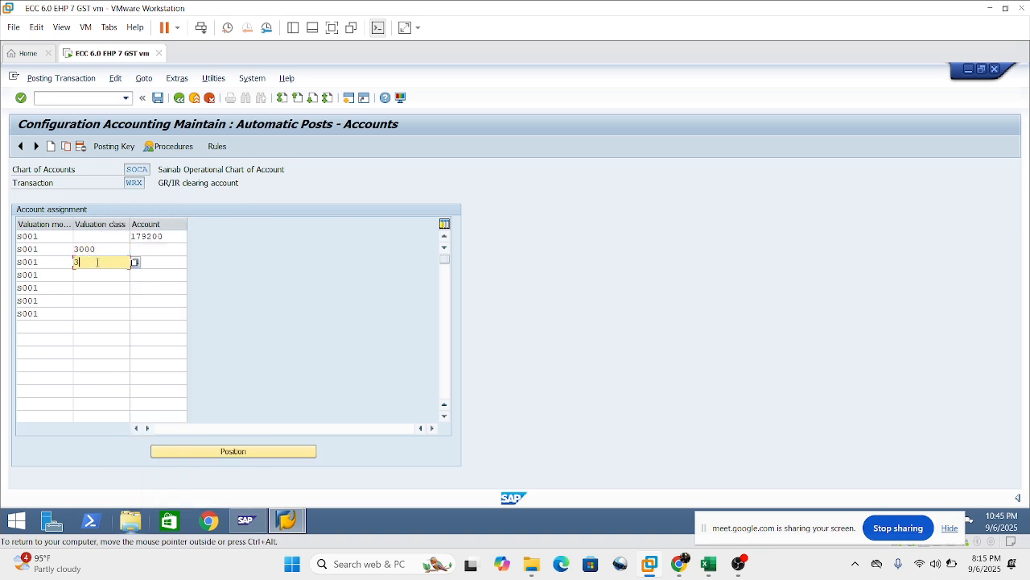
pyautogui.write('001')
pyautogui.click(83, 274)
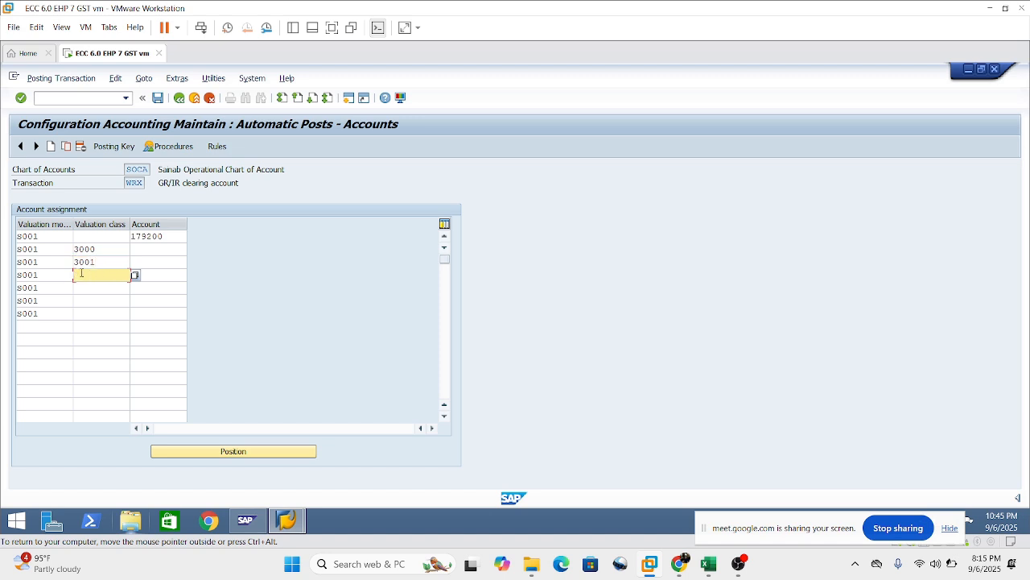
pyautogui.write('3030')
# Enter valuation classes 3040, 3050 and 3100 in the remaining three S001 rows of the WRX assignment.
pyautogui.click(82, 289)
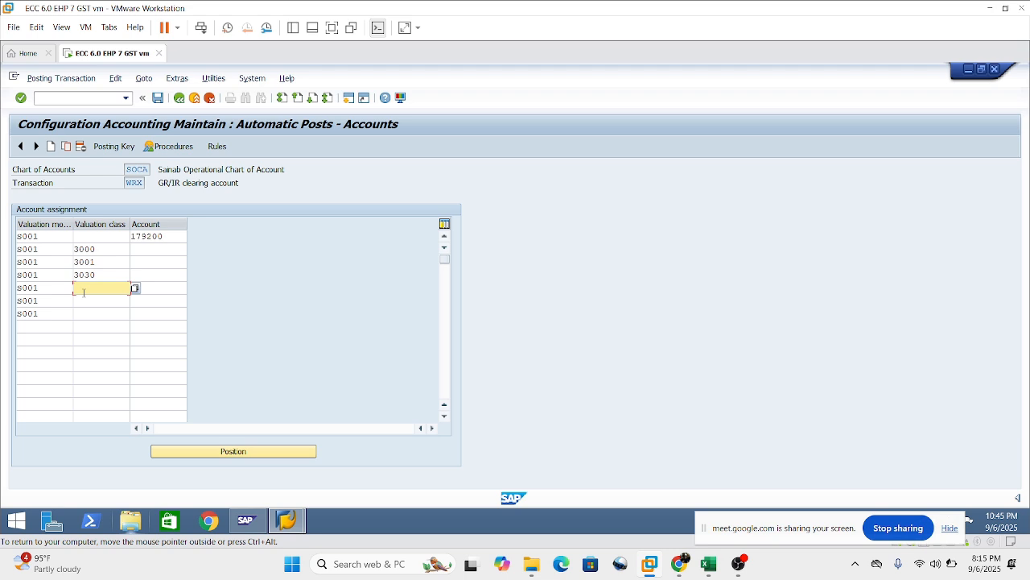
pyautogui.write('3040')
pyautogui.click(92, 303)
pyautogui.write('3')
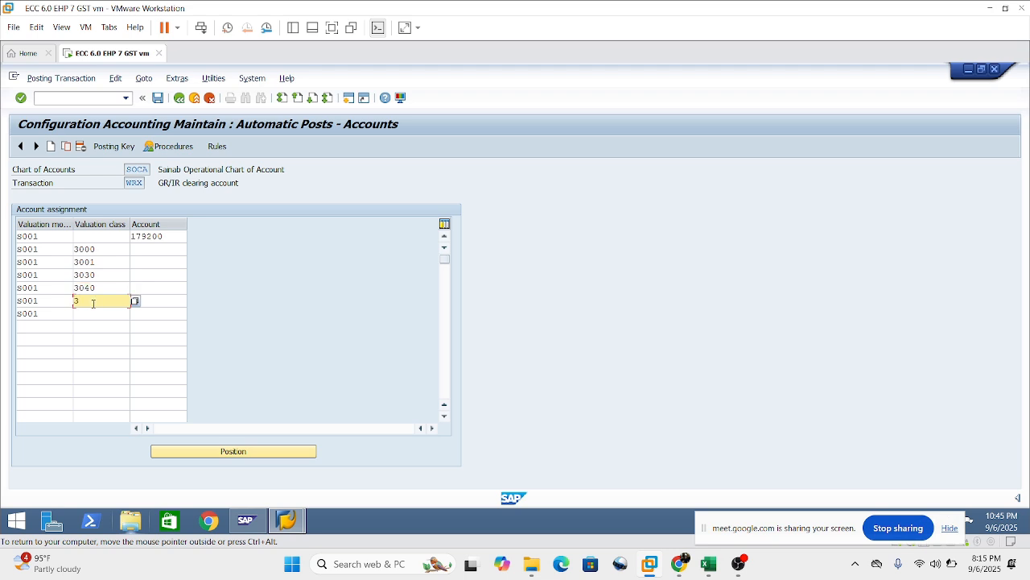
pyautogui.write('050')
pyautogui.click(93, 312)
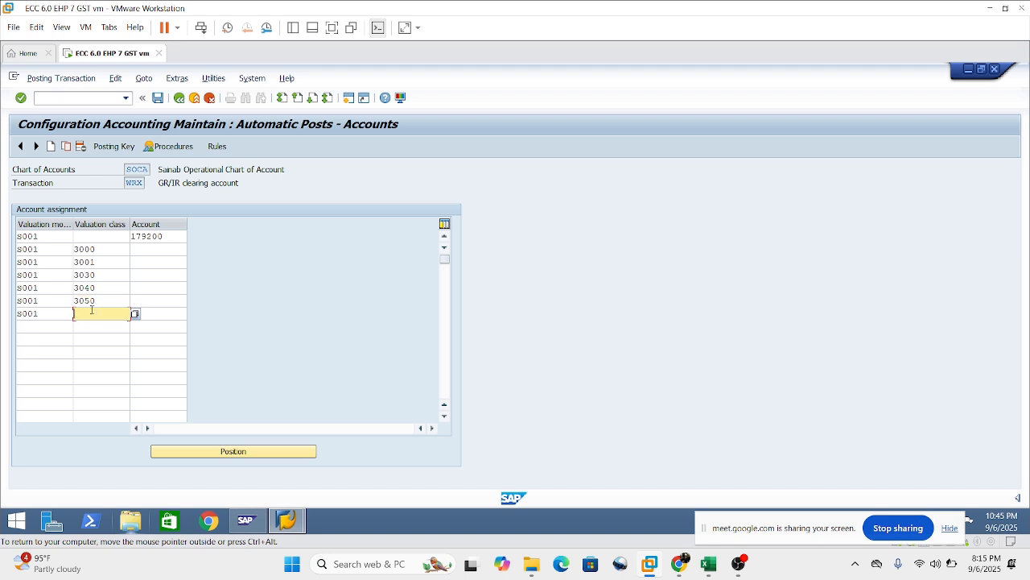
pyautogui.write('3100')
# Assign G/L account 179300 to valuation class 3000, using the first row's account number as the starting value.
pyautogui.click(149, 247)
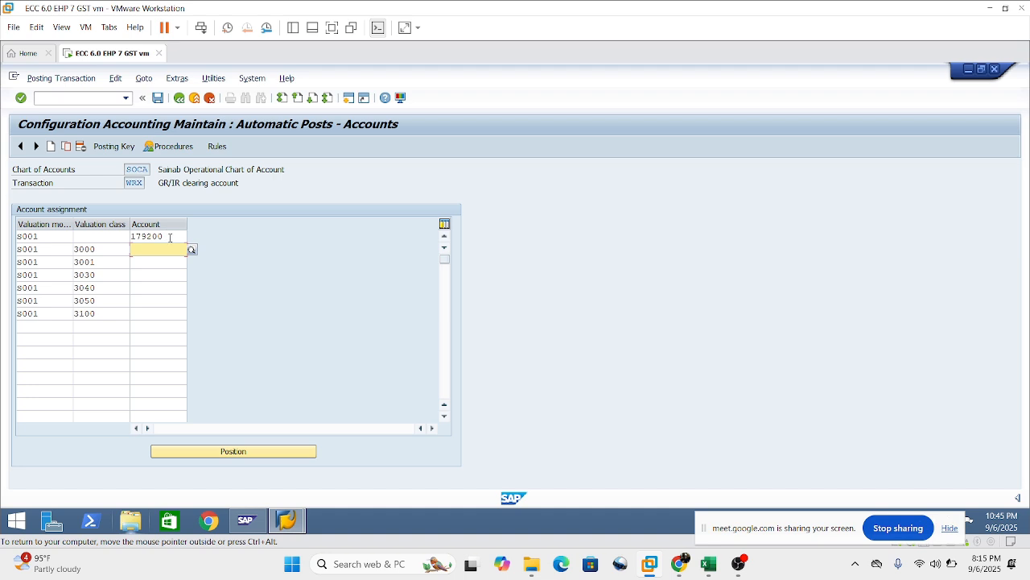
pyautogui.moveTo(170, 237); pyautogui.dragTo(8, 236)
pyautogui.hotkey('ctrl', 'c')
pyautogui.click(141, 249)
pyautogui.hotkey('ctrl', 'v')
pyautogui.write('3')
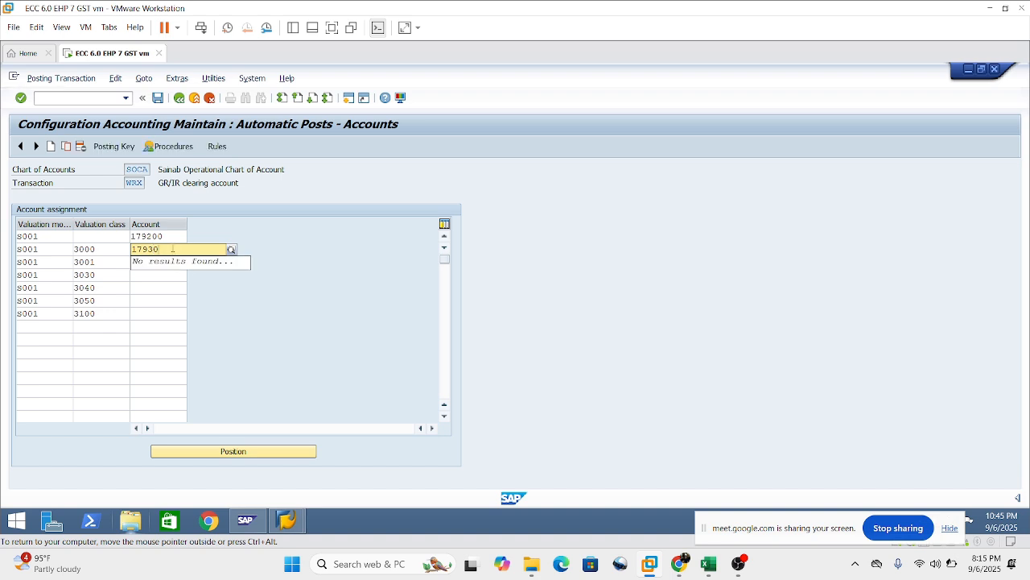
pyautogui.write('0')
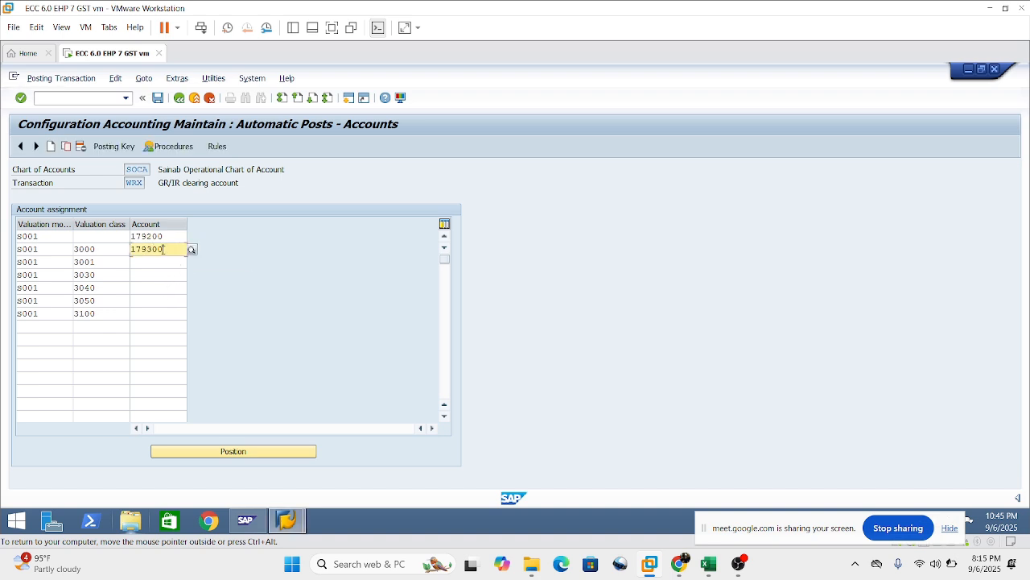
# Copy G/L account 179300 to valuation classes 3001, 3030, 3040, 3050 and 3100, and confirm the WRX entries.
pyautogui.click(154, 265)
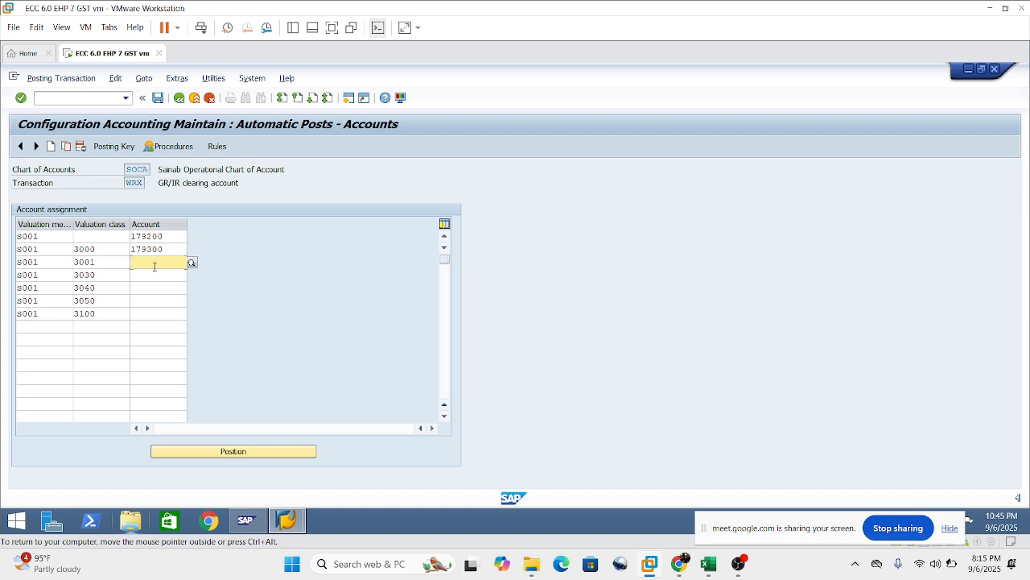
pyautogui.hotkey('ctrl', 'v')
pyautogui.click(155, 274)
pyautogui.hotkey('ctrl', 'v')
pyautogui.click(156, 288)
pyautogui.hotkey('ctrl', 'v')
pyautogui.click(157, 300)
pyautogui.hotkey('ctrl', 'v')
pyautogui.click(158, 313)
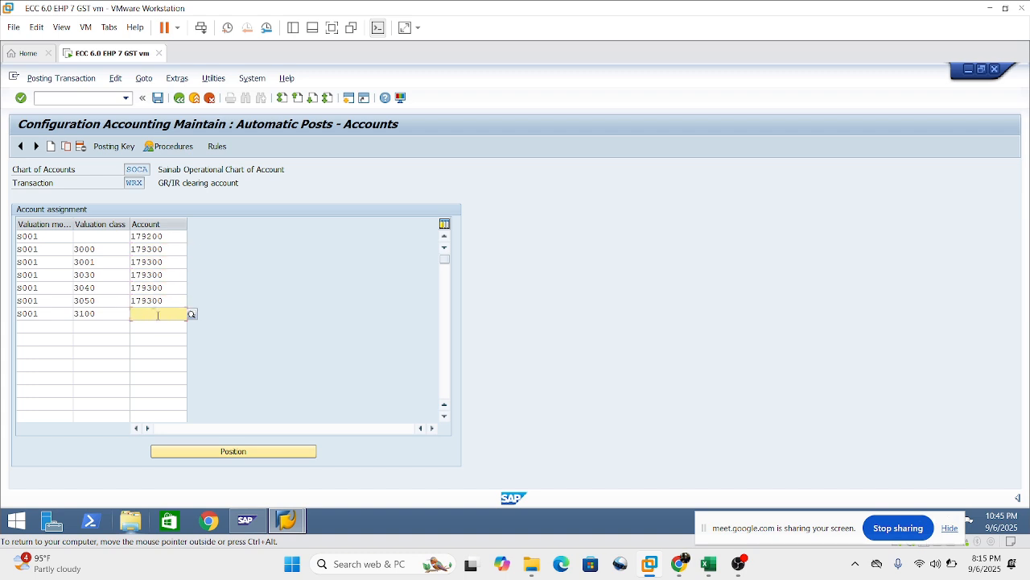
pyautogui.hotkey('ctrl', 'v')
pyautogui.press('Return')
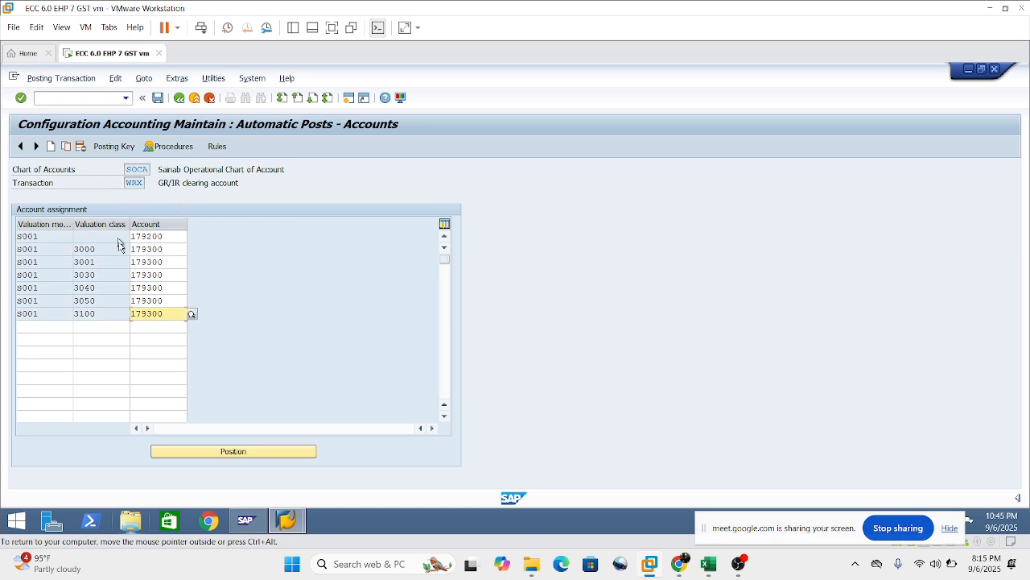
# Compare the account in the WRX row without a valuation class with the accounts assigned to valuation classes 3000 to 3100.
pyautogui.moveTo(102, 249)
pyautogui.mouseDown()
pyautogui.moveTo(80, 249)
pyautogui.moveTo(102, 249)
pyautogui.mouseUp()
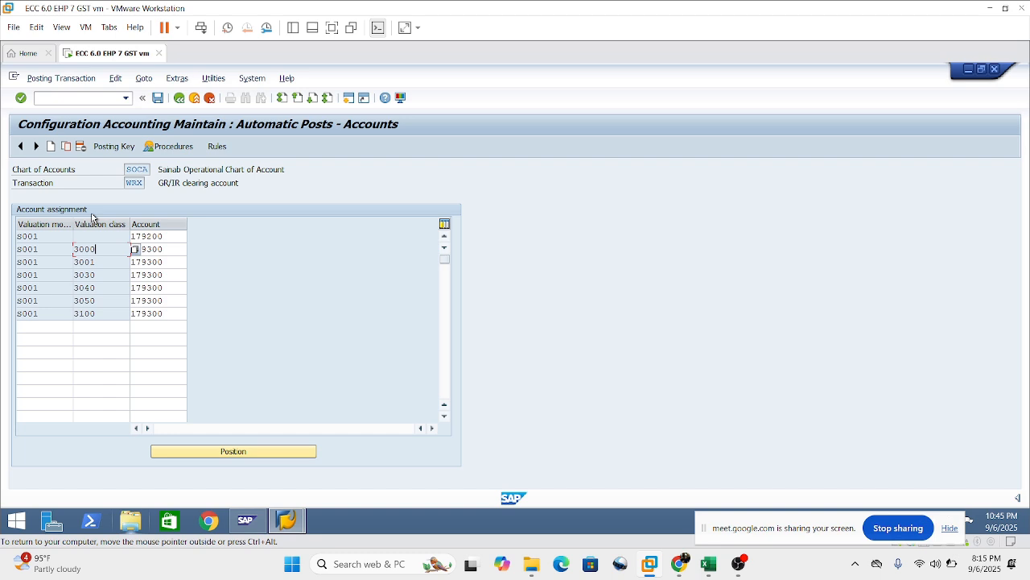
pyautogui.moveTo(103, 249); pyautogui.dragTo(79, 249)
pyautogui.click(168, 238)
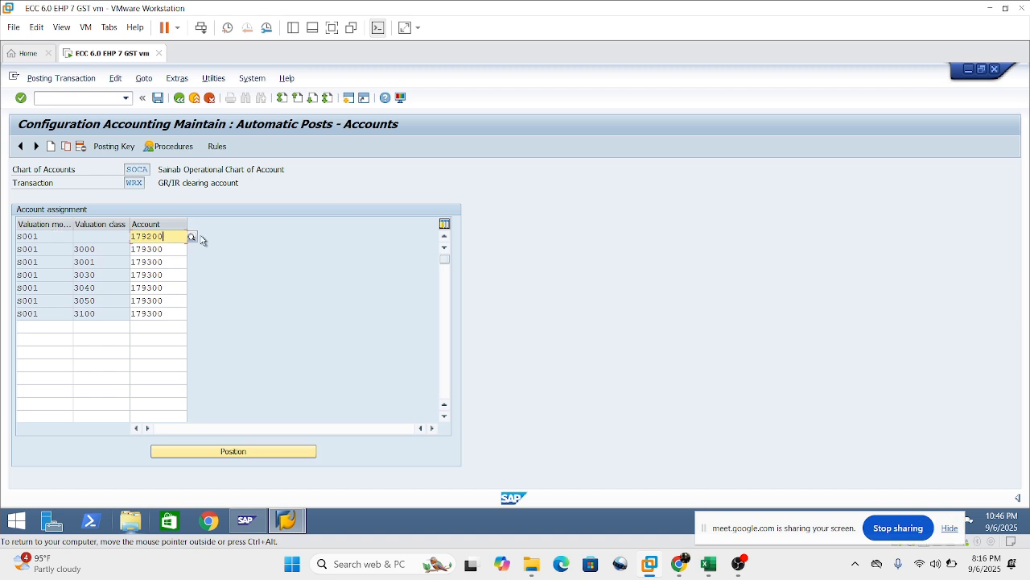
pyautogui.moveTo(198, 236); pyautogui.dragTo(123, 227)
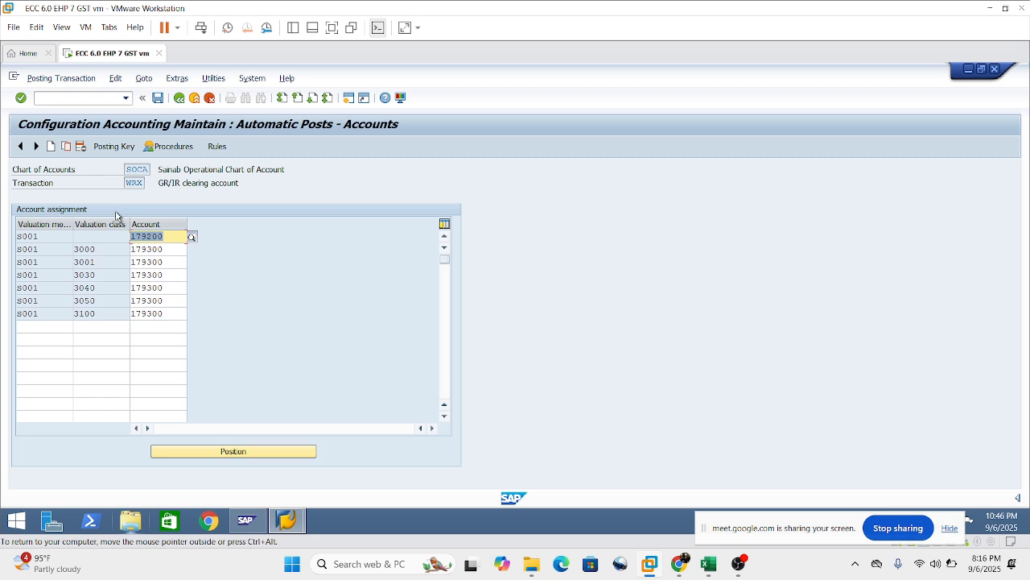
pyautogui.click(178, 237)
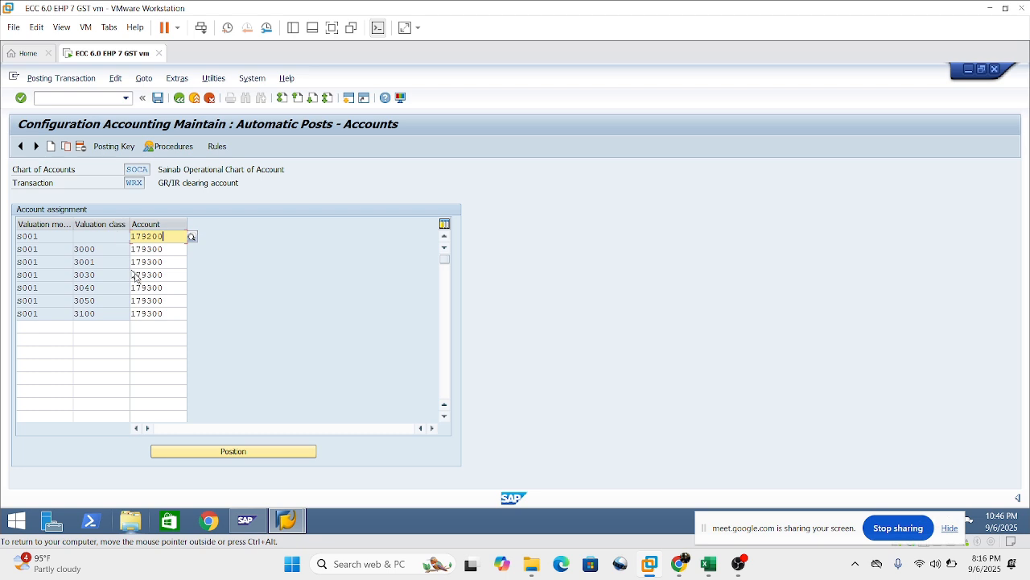
pyautogui.moveTo(165, 237); pyautogui.dragTo(121, 240)
pyautogui.click(103, 236)
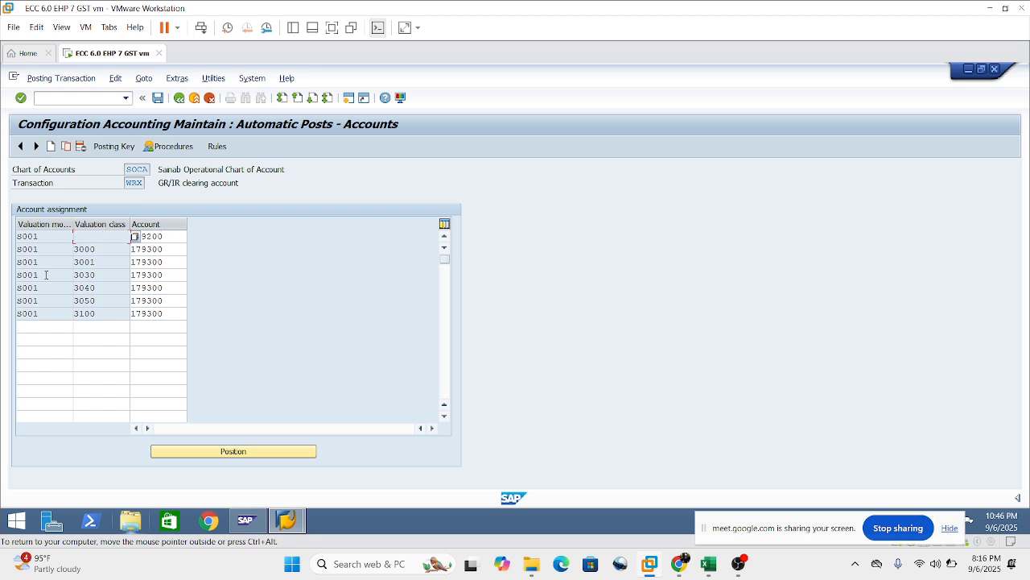
pyautogui.click(167, 245)
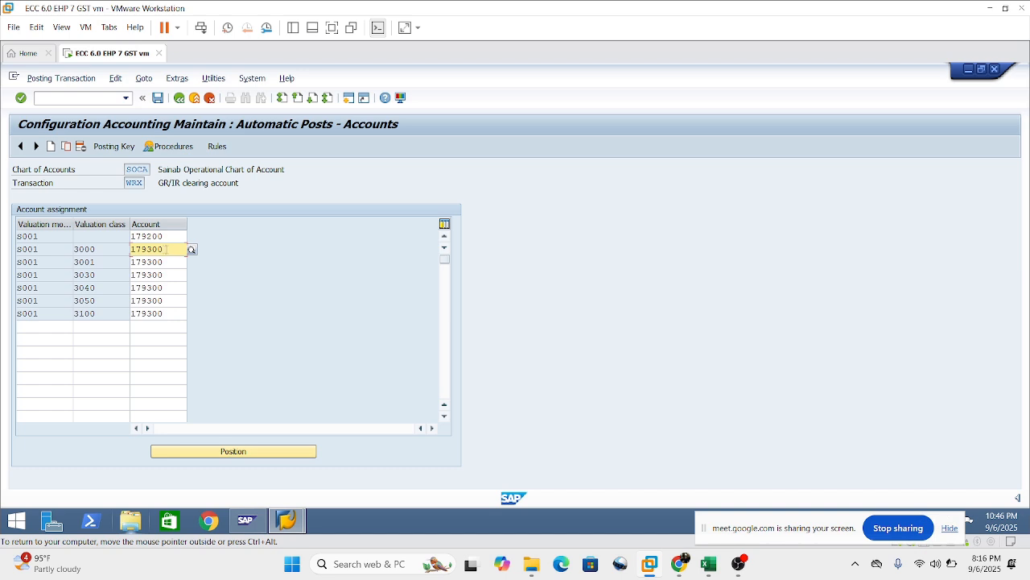
pyautogui.press('Down')
pyautogui.press('Down')
pyautogui.press('Down')
pyautogui.press('Down')
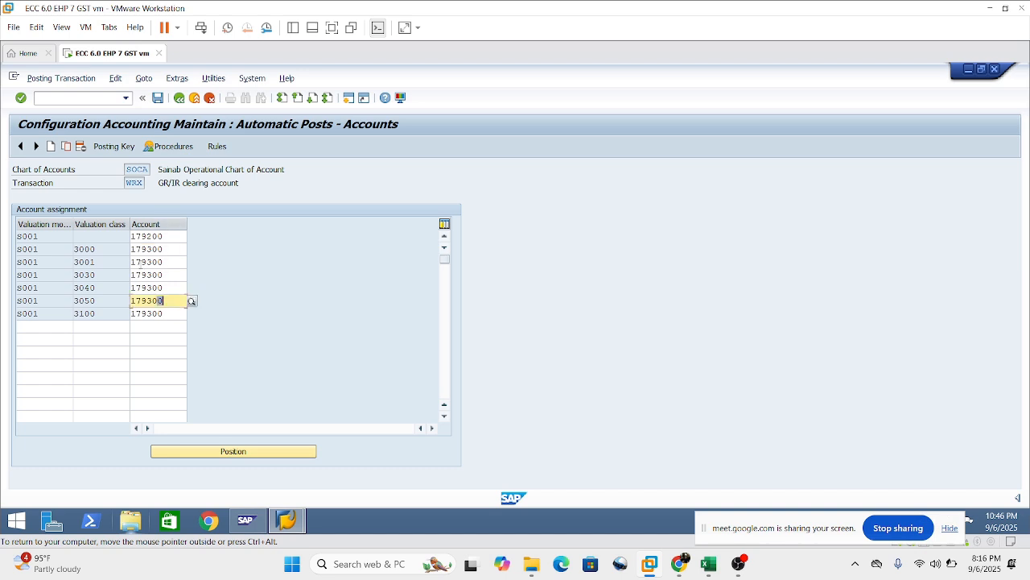
pyautogui.click(165, 313)
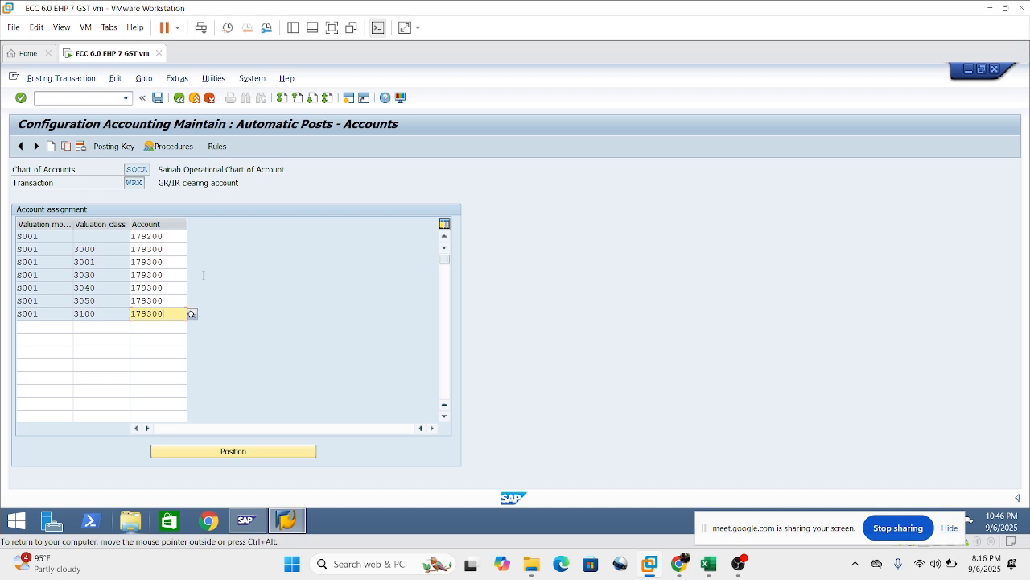
pyautogui.click(104, 249)
pyautogui.moveTo(83, 250); pyautogui.dragTo(78, 249)
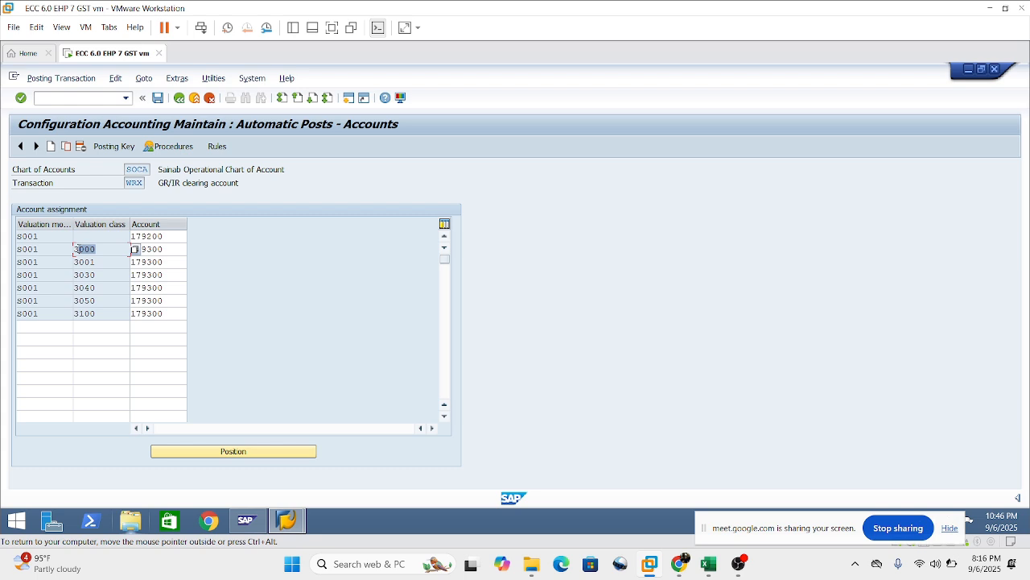
pyautogui.click(170, 250)
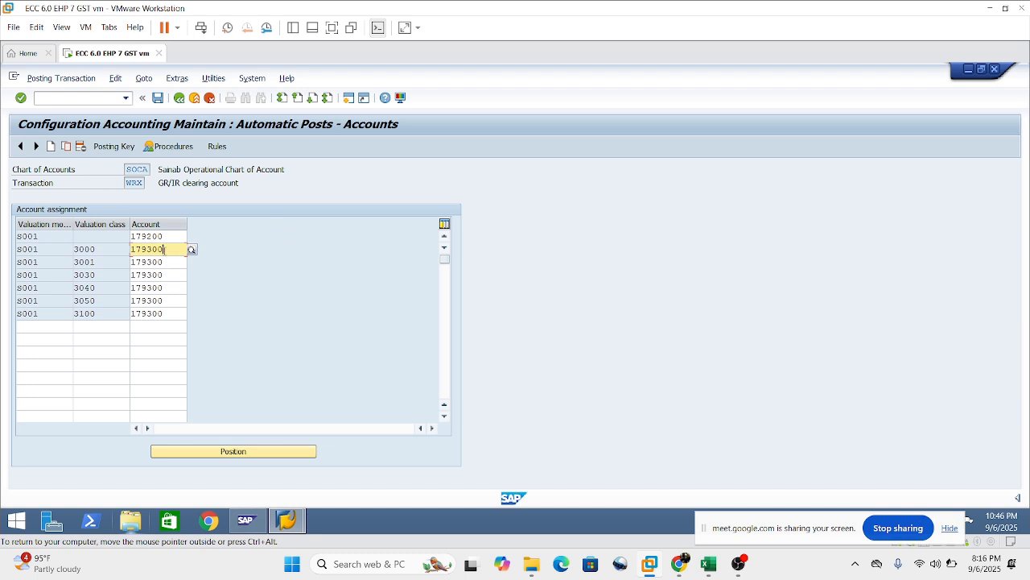
pyautogui.moveTo(164, 249)
pyautogui.mouseDown()
pyautogui.moveTo(116, 262)
pyautogui.moveTo(159, 250)
pyautogui.mouseUp()
# Leave the WRX account assignment and save the entered accounts.
pyautogui.click(180, 99)
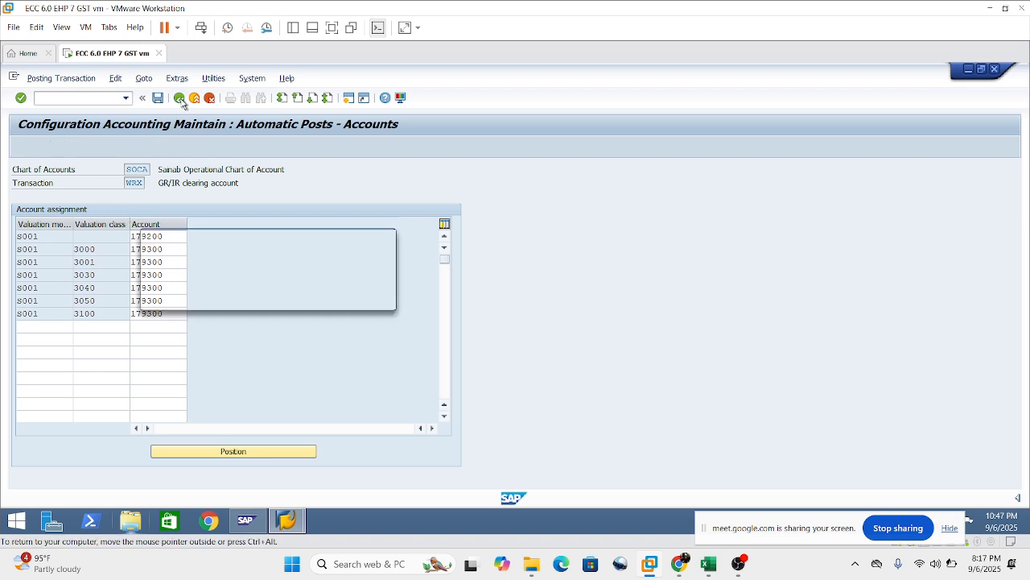
pyautogui.click(198, 301)
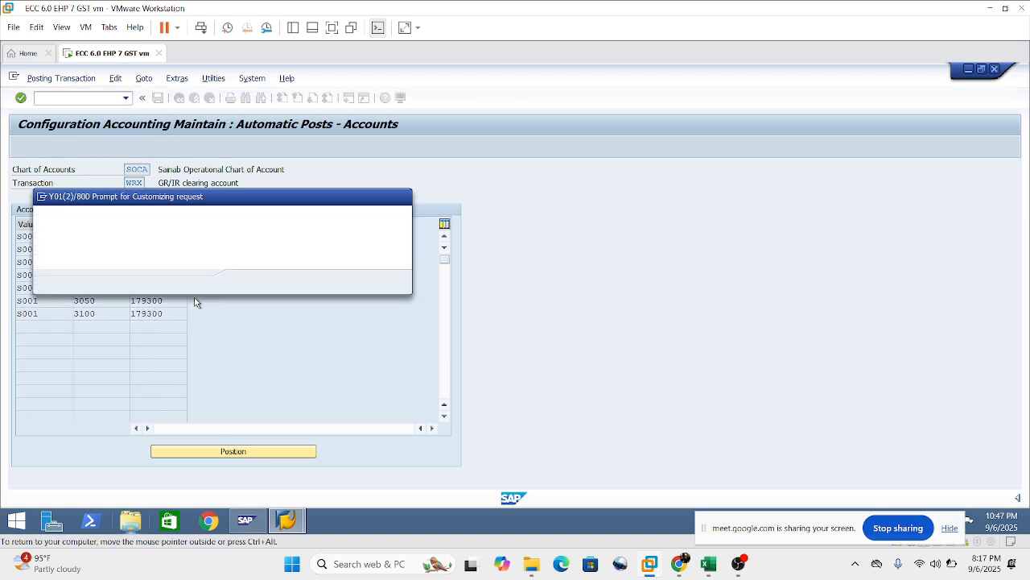